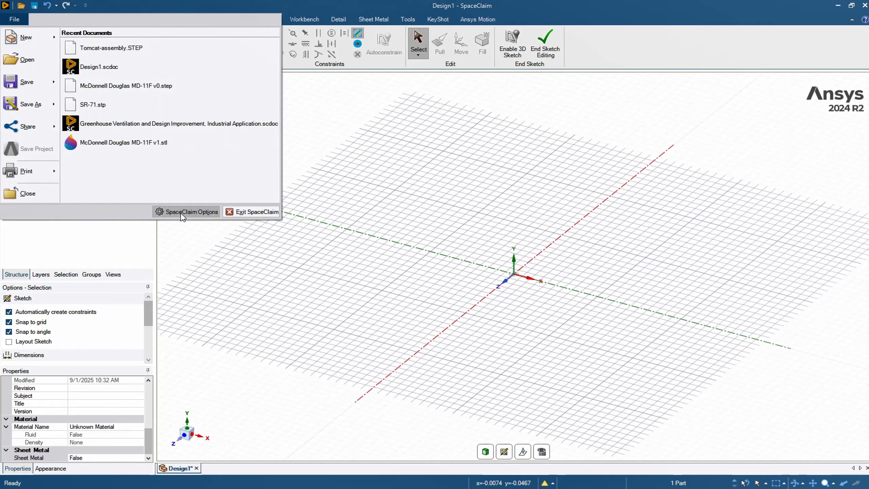
Step: Set the document's length unit to millimeters, with the unit type kept as Metric
{"action": "left_click", "coordinate": [207, 214]}
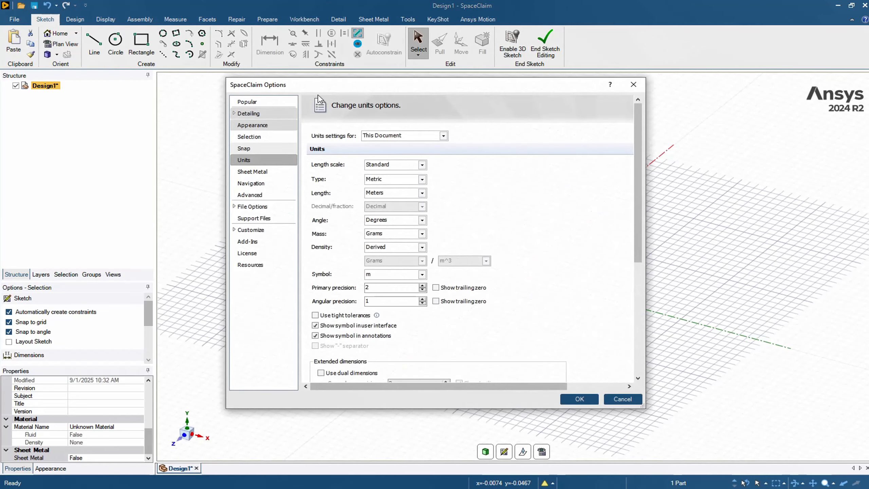
{"action": "left_click_drag", "start_coordinate": [327, 90], "coordinate": [296, 92]}
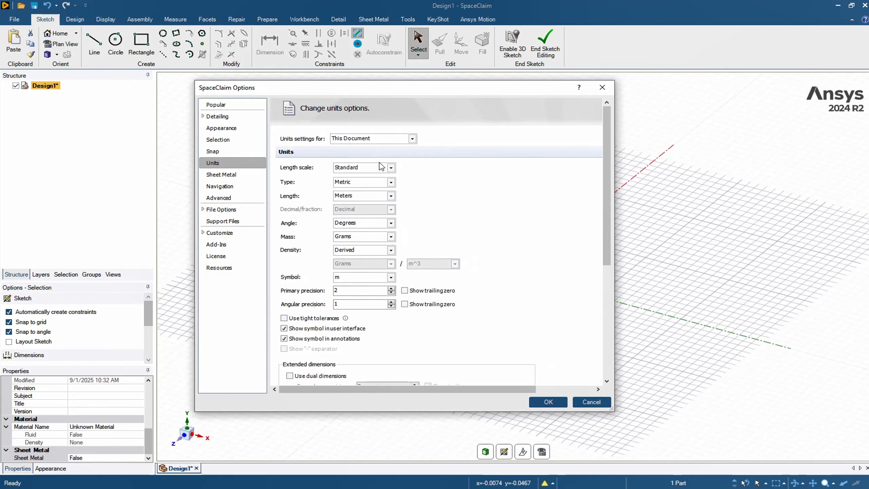
{"action": "left_click", "coordinate": [391, 182]}
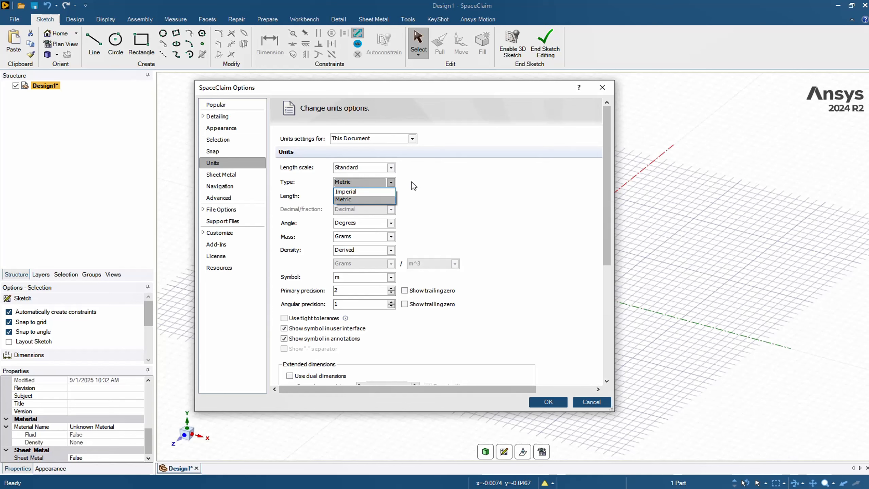
{"action": "left_click", "coordinate": [439, 184]}
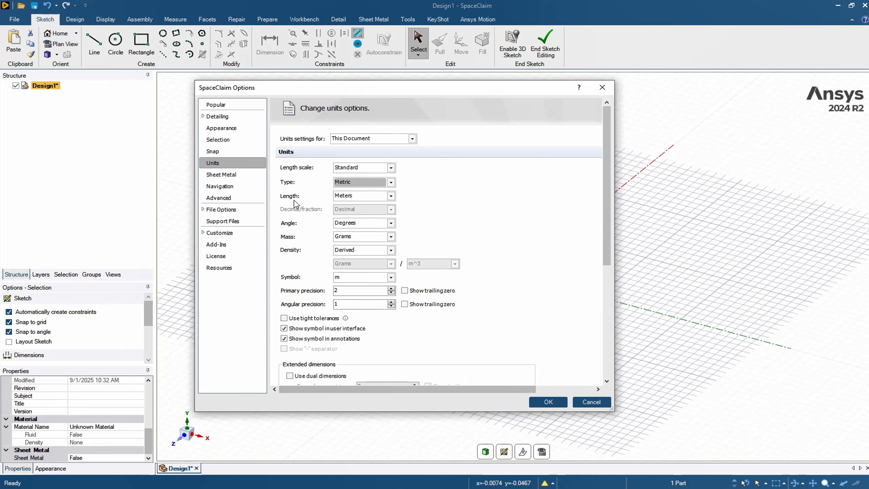
{"action": "left_click", "coordinate": [390, 196]}
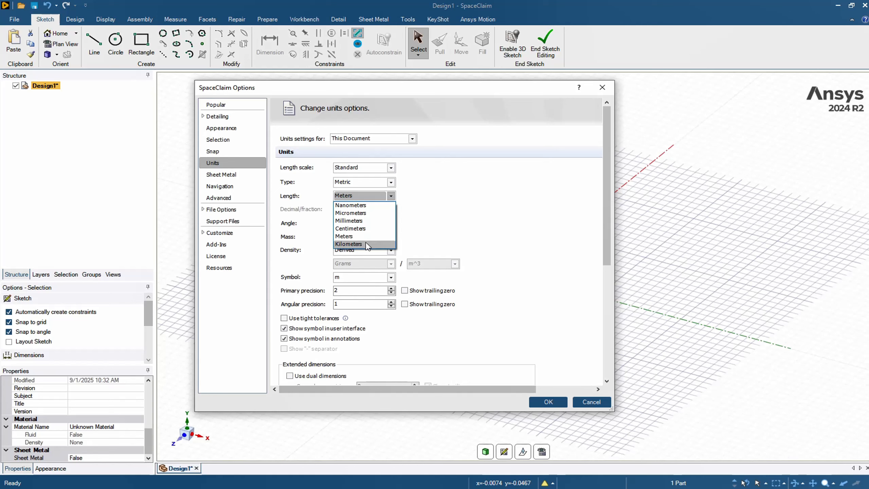
{"action": "left_click", "coordinate": [364, 225]}
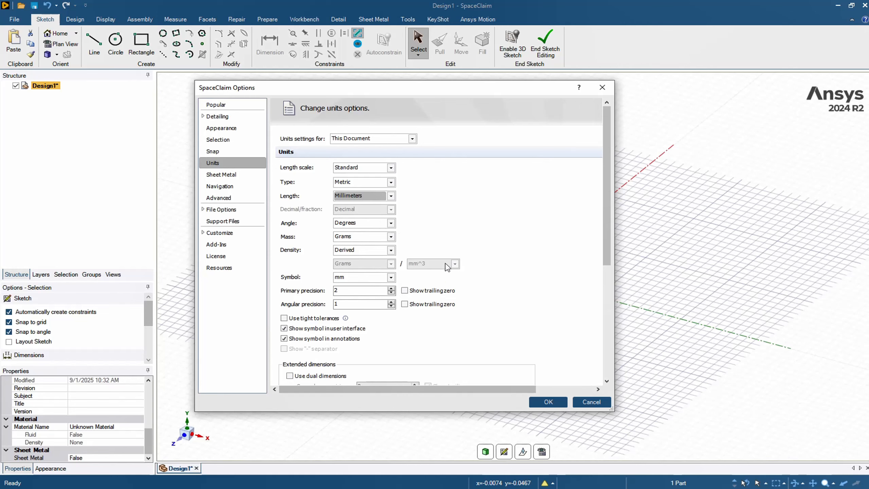
{"action": "left_click", "coordinate": [555, 406]}
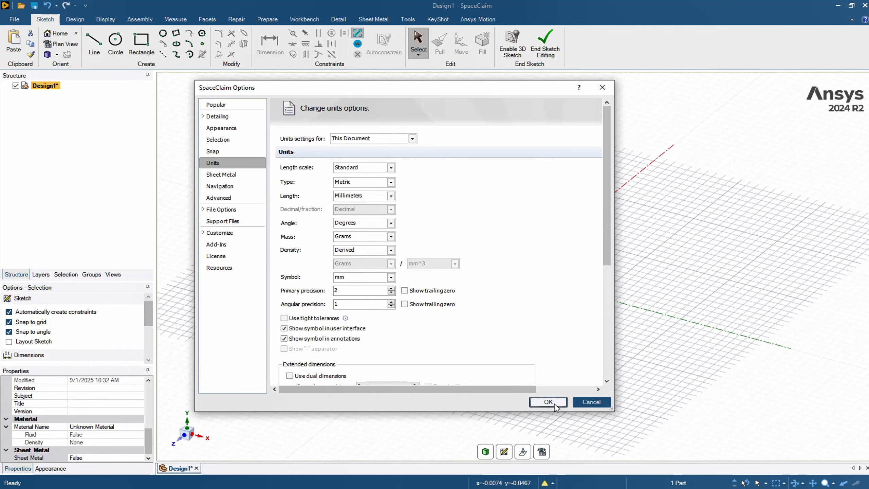
Step: Start a circle centered on the sketch origin to preview its diameter in the current length unit
{"action": "scroll", "coordinate": [518, 261], "scroll_direction": "up", "scroll_amount": 5}
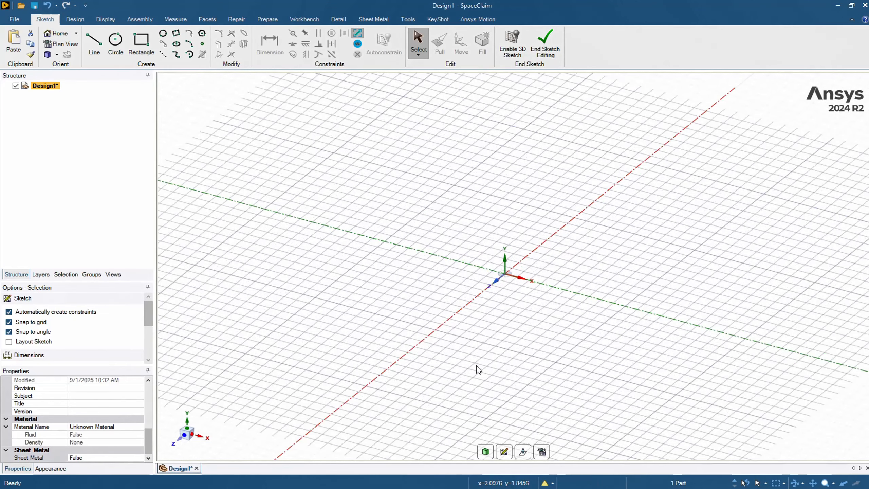
{"action": "left_click", "coordinate": [120, 44]}
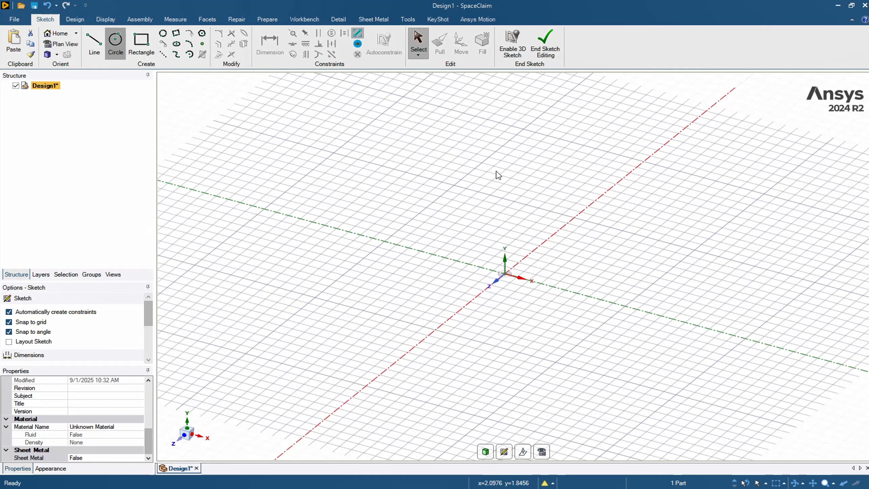
{"action": "left_click", "coordinate": [506, 274]}
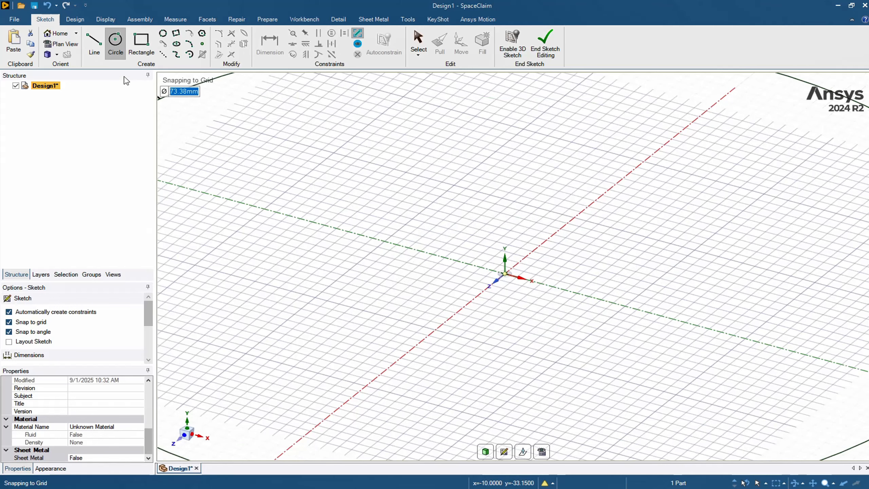
Step: Set the document's length unit to centimeters and abandon the circle being sketched
{"action": "left_click", "coordinate": [17, 21]}
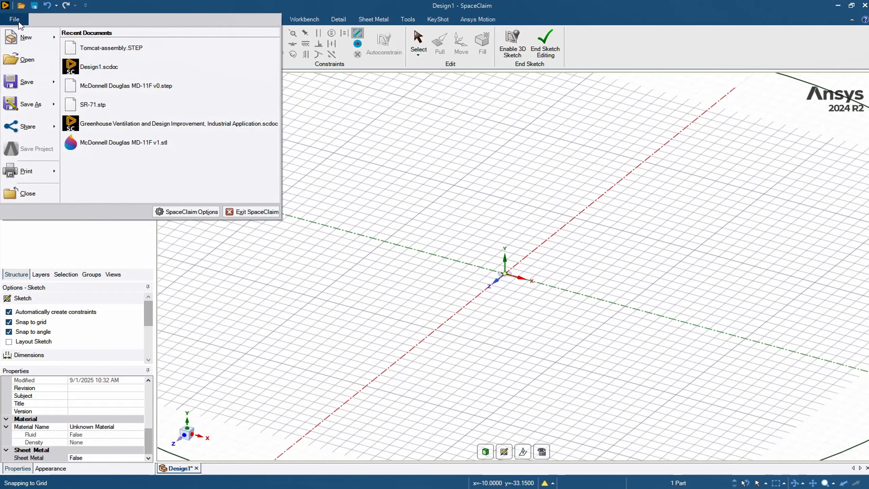
{"action": "left_click", "coordinate": [168, 212]}
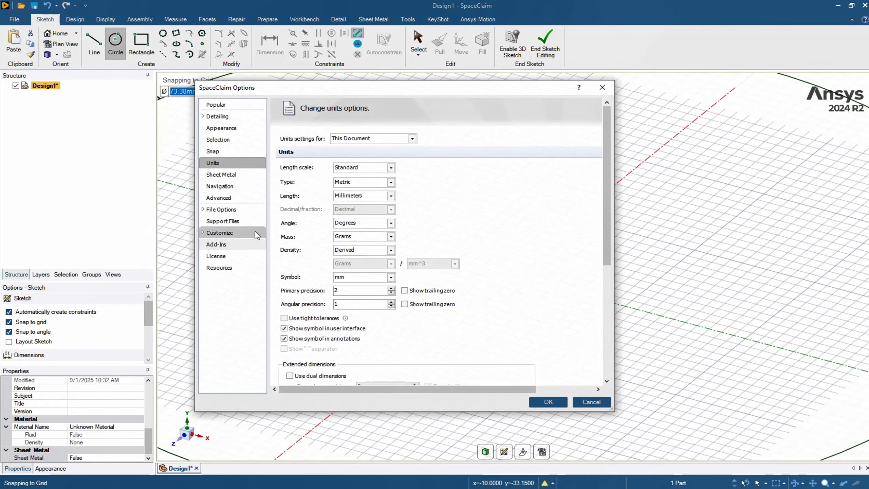
{"action": "left_click", "coordinate": [390, 198]}
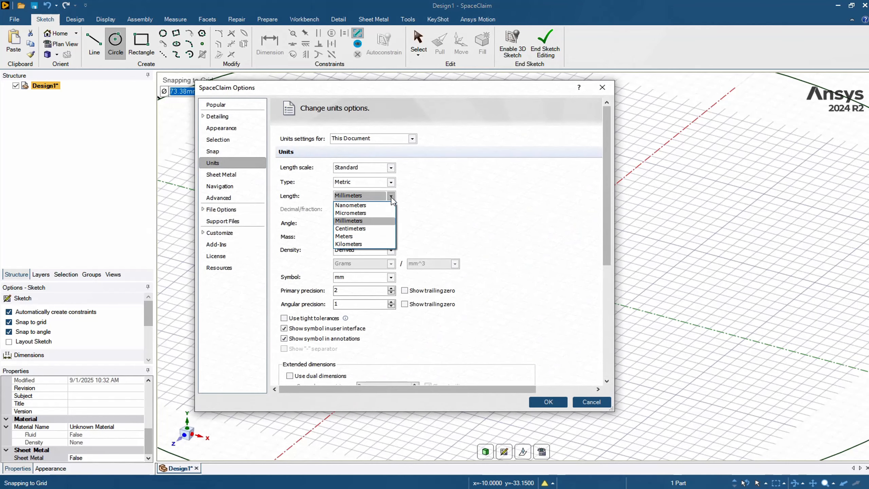
{"action": "left_click", "coordinate": [363, 229]}
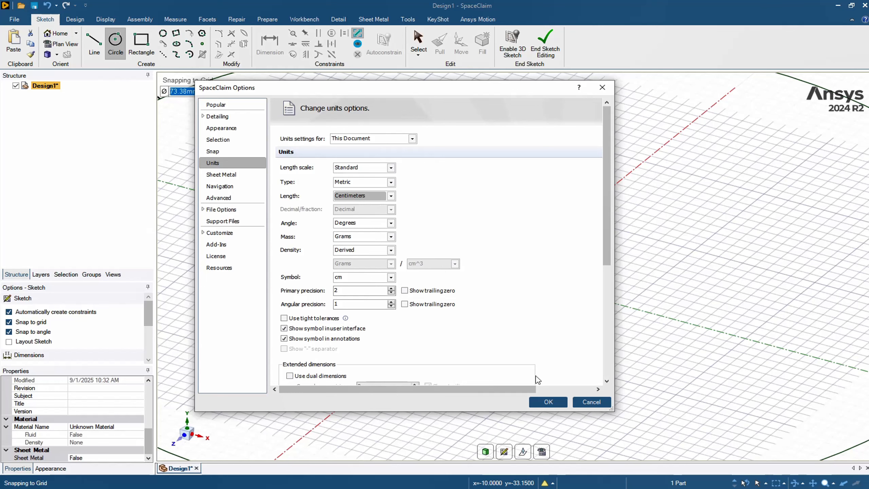
{"action": "left_click", "coordinate": [547, 402]}
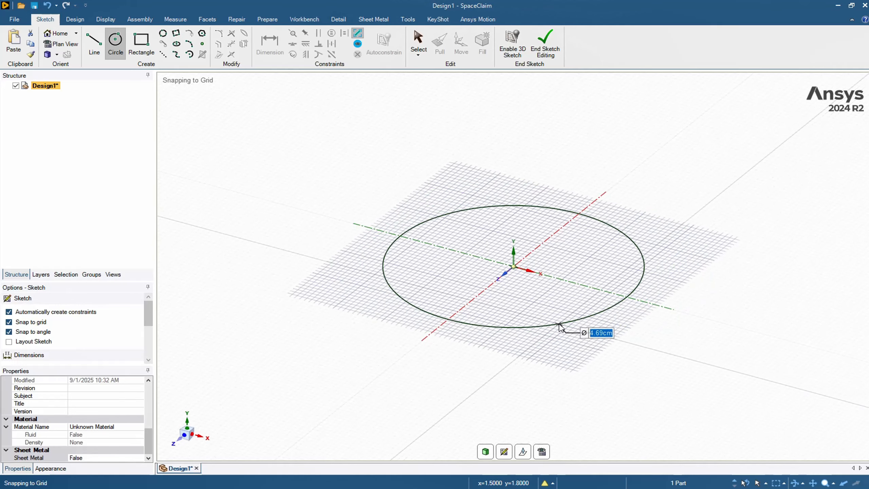
{"action": "key", "text": "Escape"}
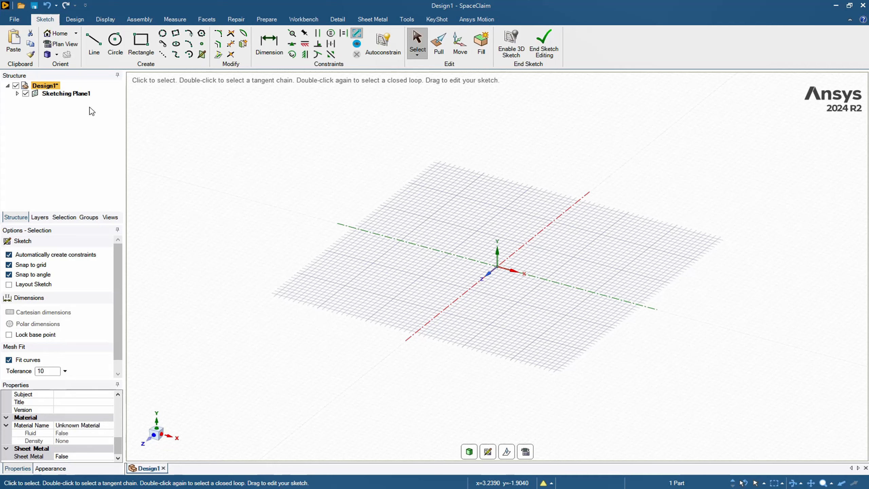
Step: Undock the Structure, Options and Properties panels and rearrange them as floating windows over the design area
{"action": "left_click", "coordinate": [61, 97]}
{"action": "left_click_drag", "start_coordinate": [13, 78], "coordinate": [226, 93]}
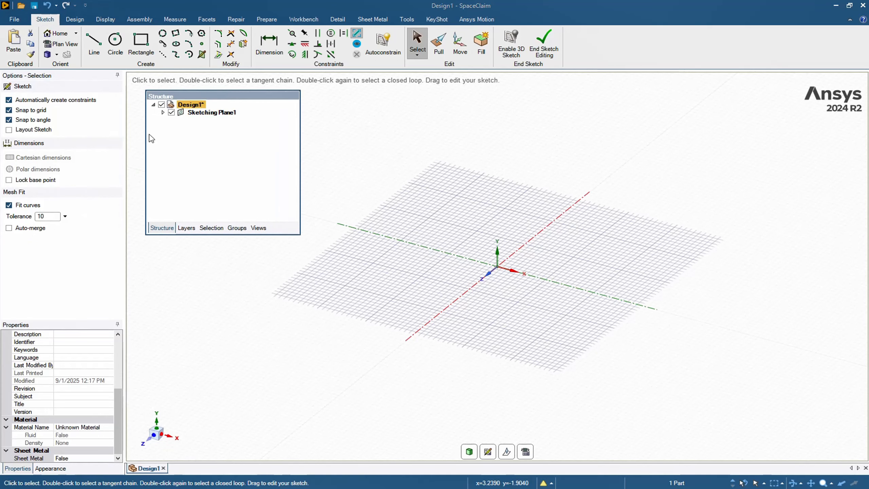
{"action": "left_click_drag", "start_coordinate": [10, 76], "coordinate": [610, 88]}
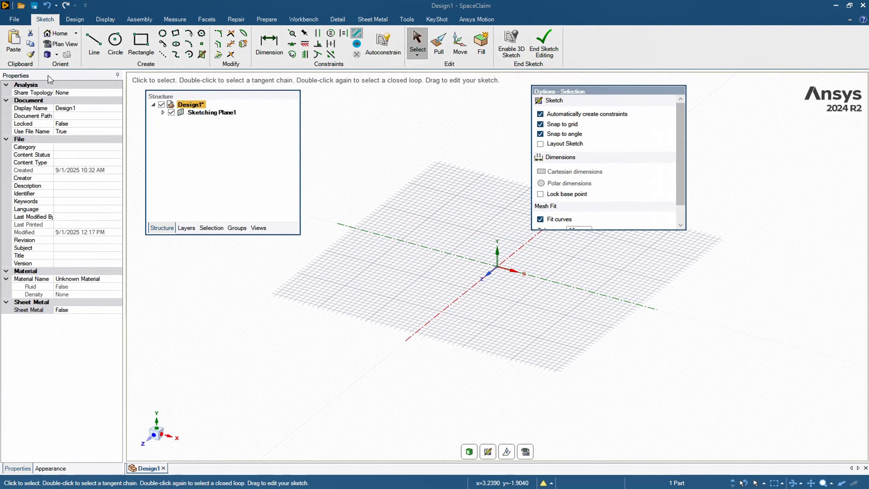
{"action": "left_click", "coordinate": [33, 86]}
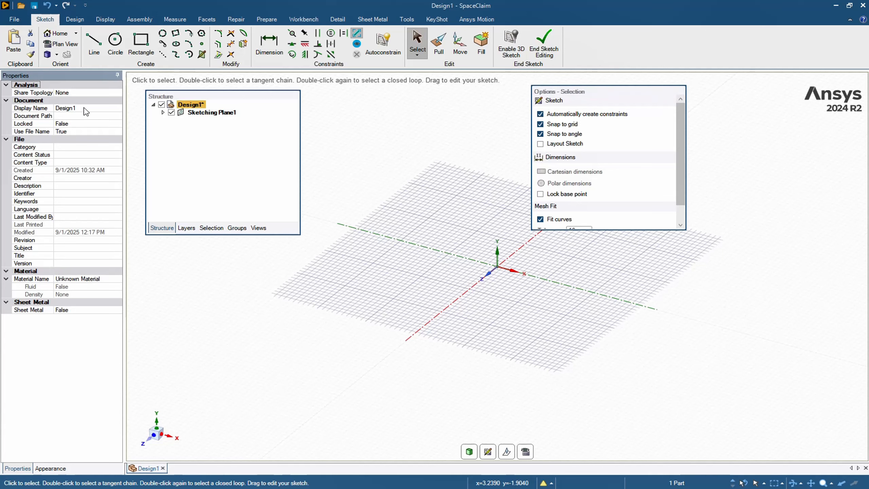
{"action": "left_click_drag", "start_coordinate": [2, 75], "coordinate": [37, 320]}
{"action": "left_click_drag", "start_coordinate": [170, 94], "coordinate": [28, 169]}
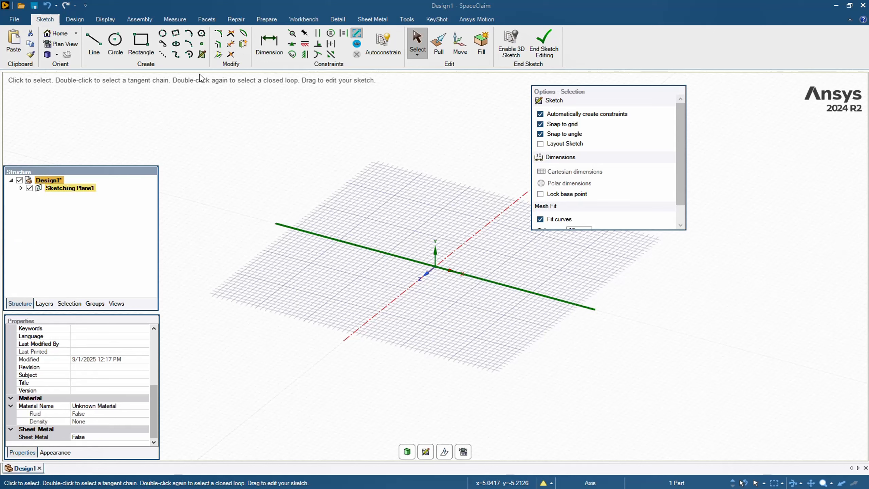
{"action": "left_click_drag", "start_coordinate": [552, 91], "coordinate": [140, 105]}
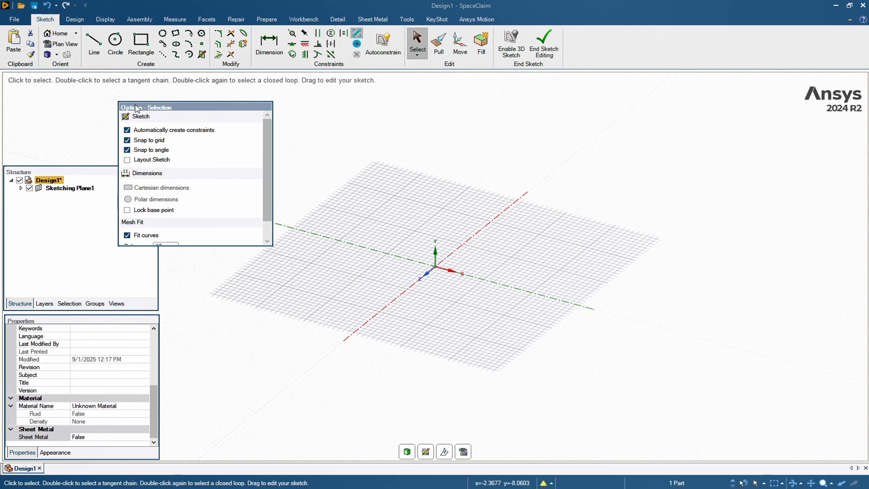
{"action": "left_click_drag", "start_coordinate": [147, 107], "coordinate": [592, 102]}
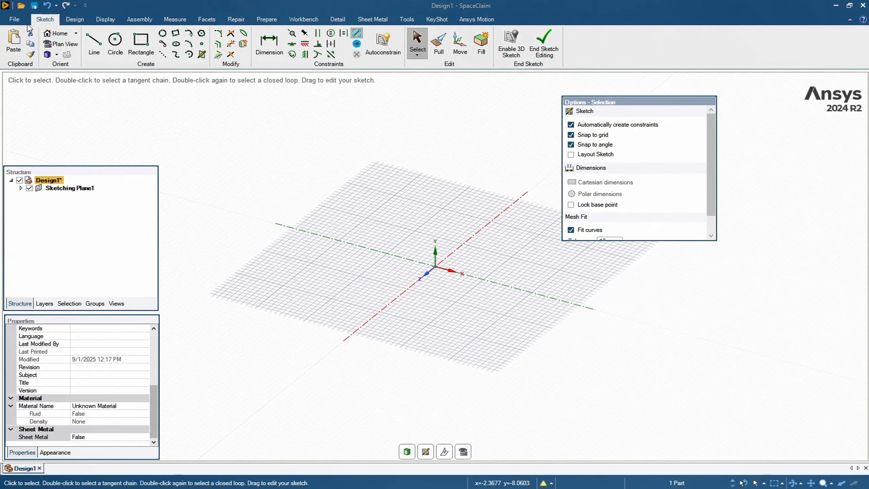
Step: Reset the docking layout in the appearance options so all panels return to their default positions
{"action": "left_click", "coordinate": [15, 19]}
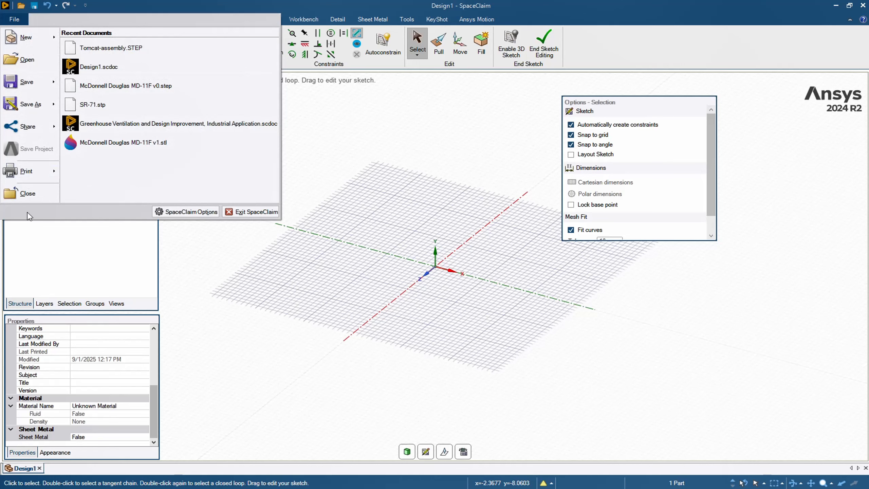
{"action": "left_click", "coordinate": [202, 213]}
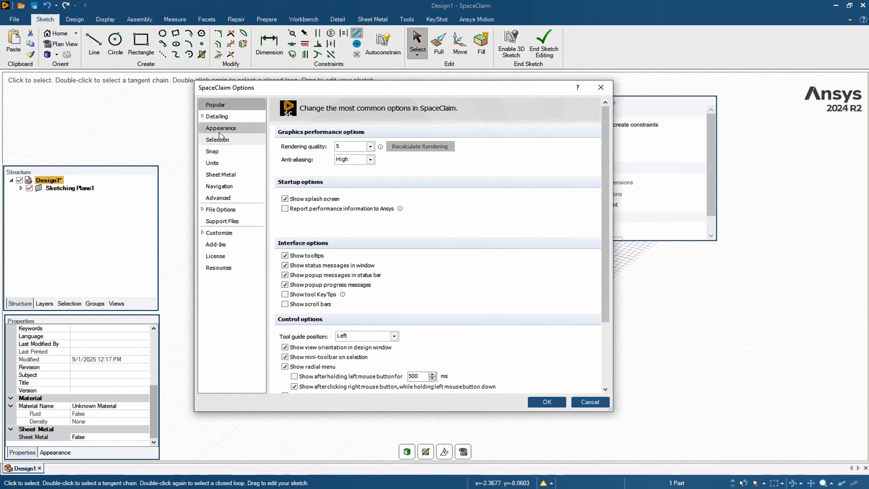
{"action": "left_click", "coordinate": [219, 130]}
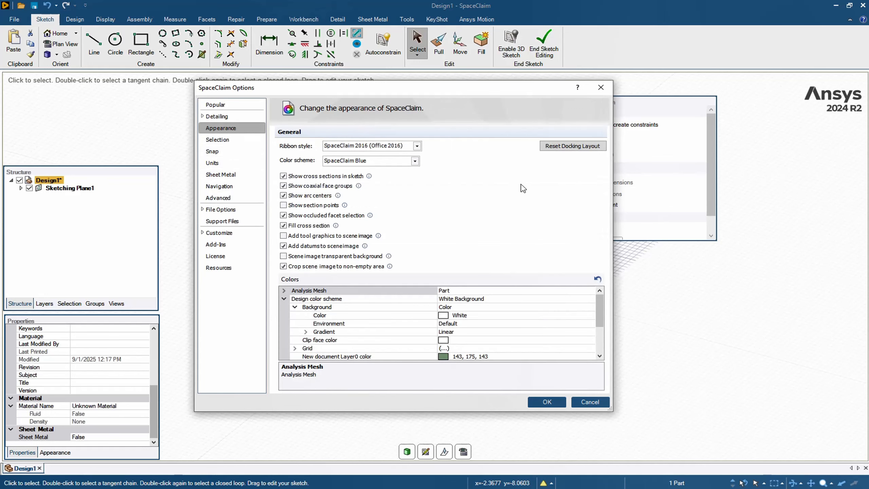
{"action": "left_click", "coordinate": [561, 147]}
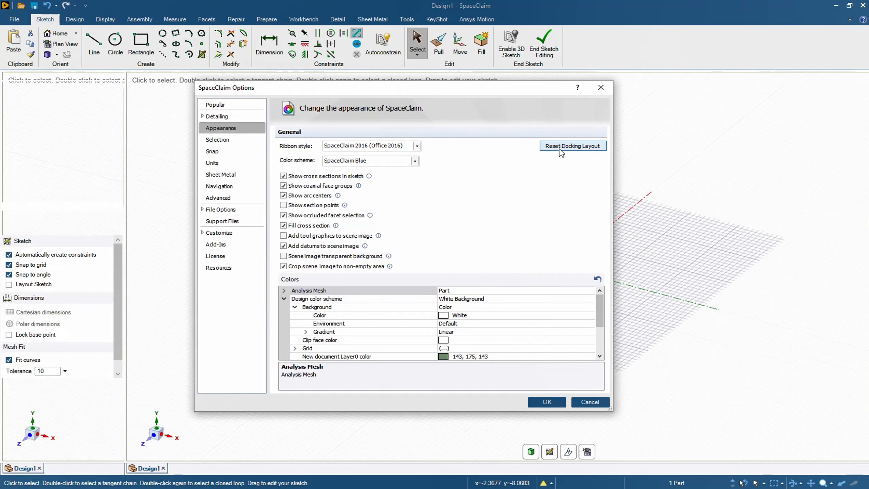
{"action": "left_click", "coordinate": [598, 90]}
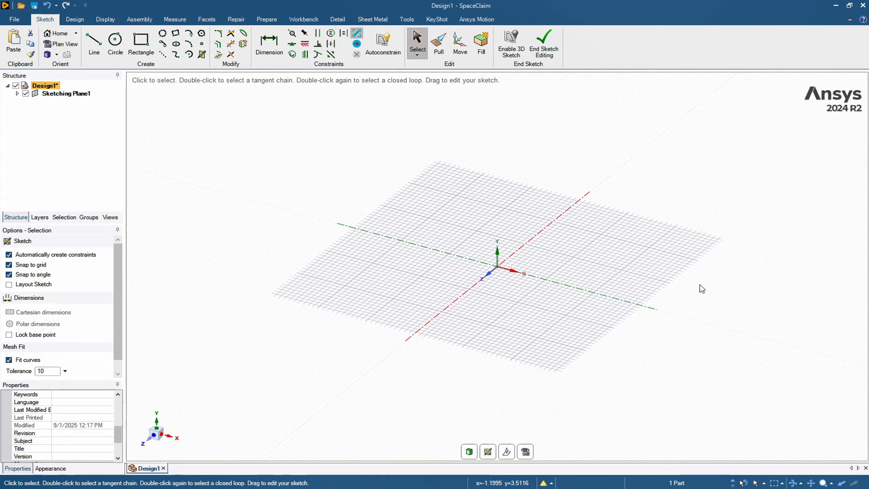
Step: Activate the Line tool and orient the view straight onto the sketching plane, looking along the Y axis
{"action": "scroll", "coordinate": [686, 292], "scroll_direction": "up", "scroll_amount": 2}
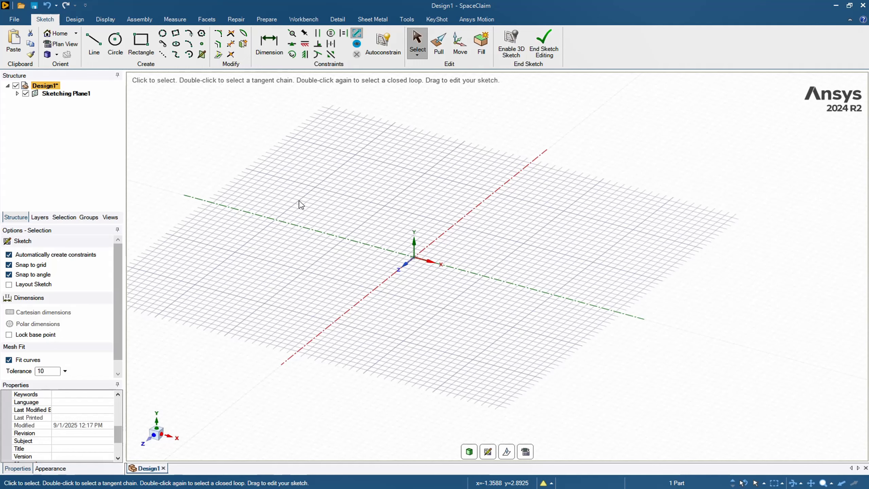
{"action": "key", "text": "l"}
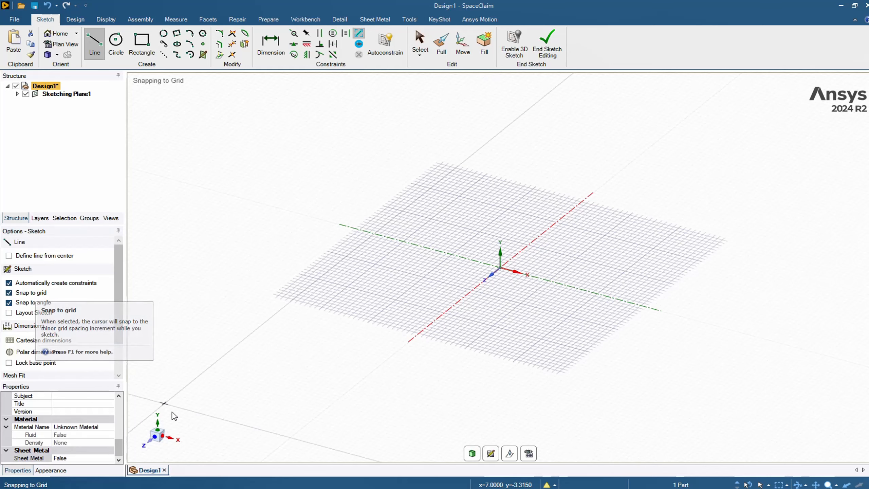
{"action": "left_click", "coordinate": [158, 423]}
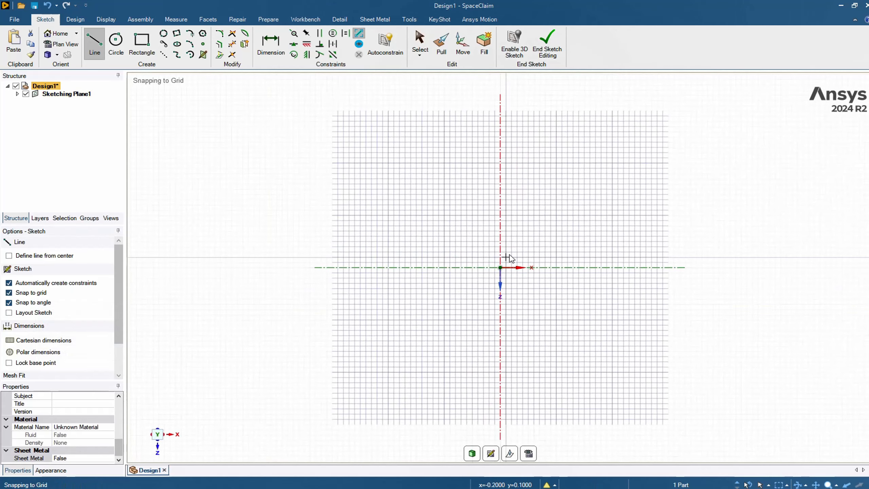
Step: Examine the sketch grid around the origin at several zoom levels to check how the line cursor snaps to grid intersections
{"action": "scroll", "coordinate": [516, 249], "scroll_direction": "up", "scroll_amount": 3}
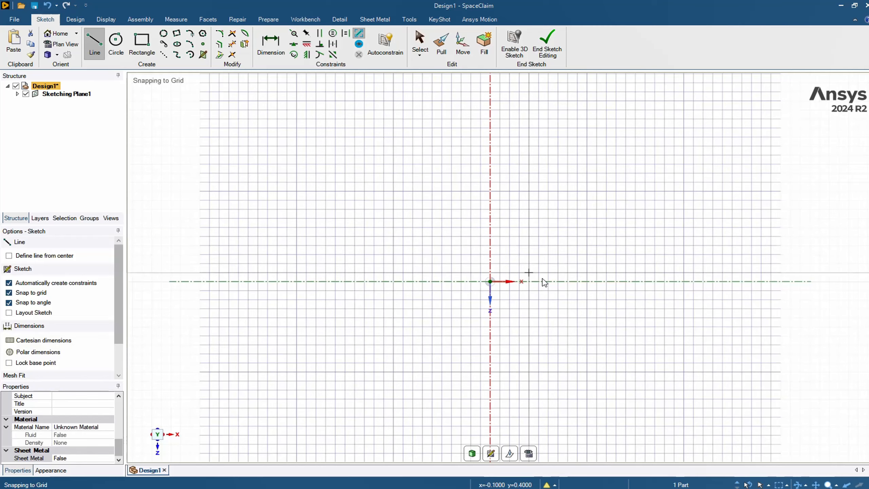
{"action": "scroll", "coordinate": [548, 274], "scroll_direction": "up", "scroll_amount": 3}
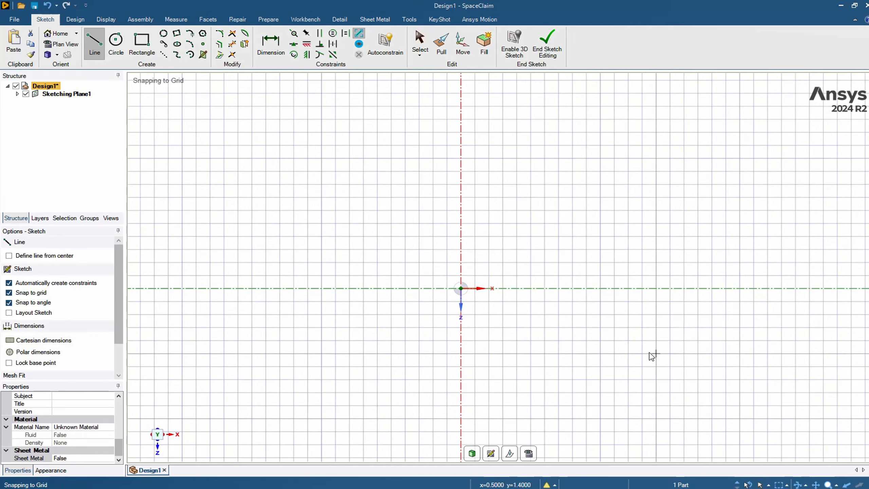
{"action": "scroll", "coordinate": [501, 224], "scroll_direction": "up", "scroll_amount": 2}
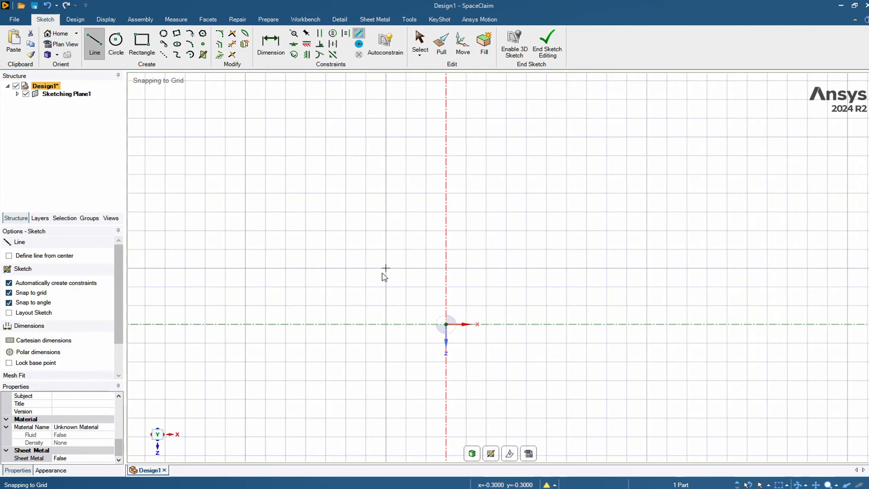
{"action": "scroll", "coordinate": [411, 231], "scroll_direction": "up", "scroll_amount": 2}
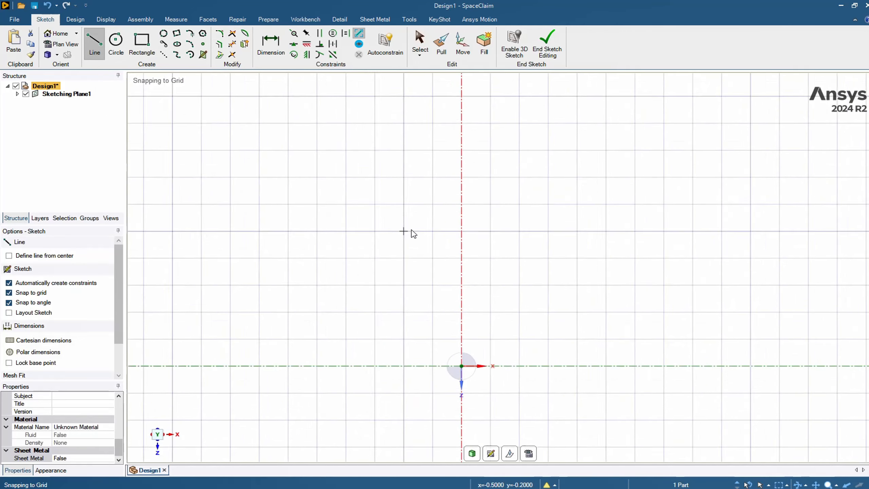
{"action": "scroll", "coordinate": [411, 230], "scroll_direction": "up", "scroll_amount": 2}
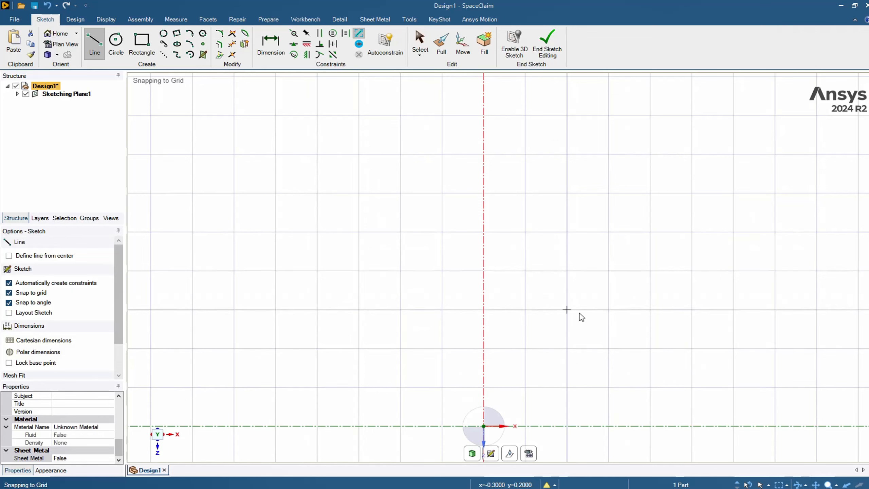
{"action": "scroll", "coordinate": [481, 362], "scroll_direction": "down", "scroll_amount": 3}
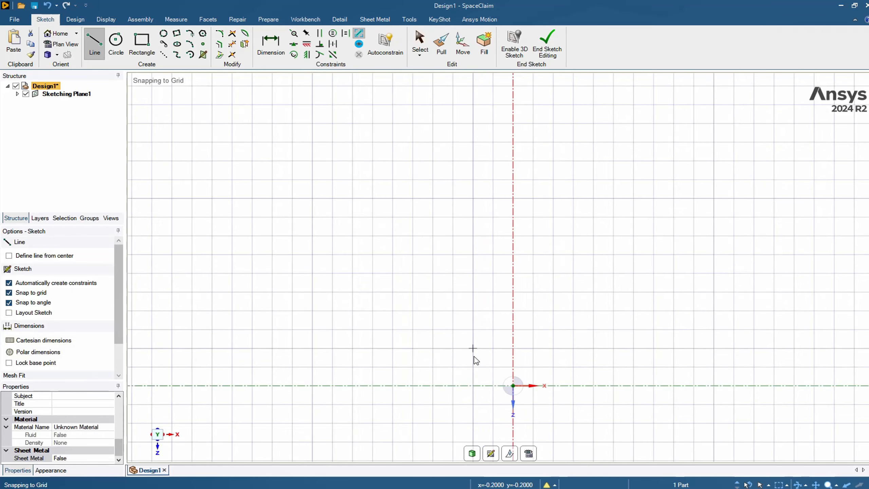
{"action": "scroll", "coordinate": [493, 362], "scroll_direction": "up", "scroll_amount": 2}
{"action": "scroll", "coordinate": [496, 357], "scroll_direction": "down", "scroll_amount": 2}
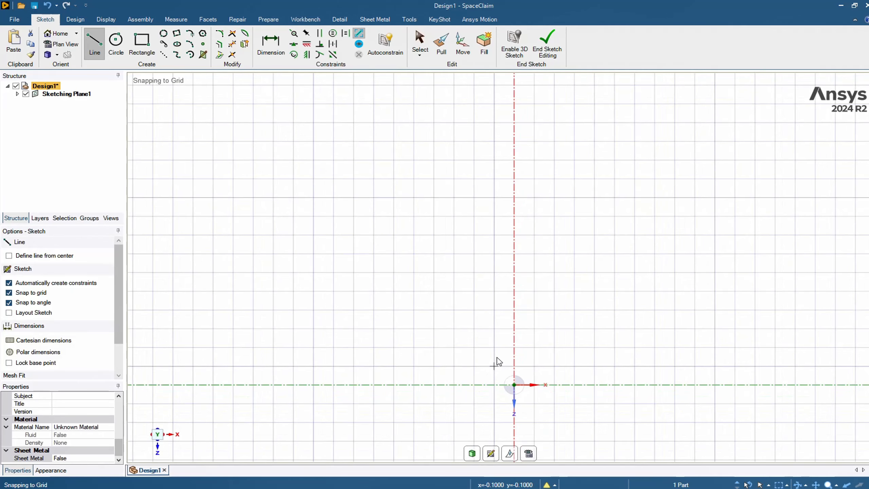
{"action": "scroll", "coordinate": [495, 357], "scroll_direction": "down", "scroll_amount": 1}
{"action": "scroll", "coordinate": [494, 361], "scroll_direction": "up", "scroll_amount": 2}
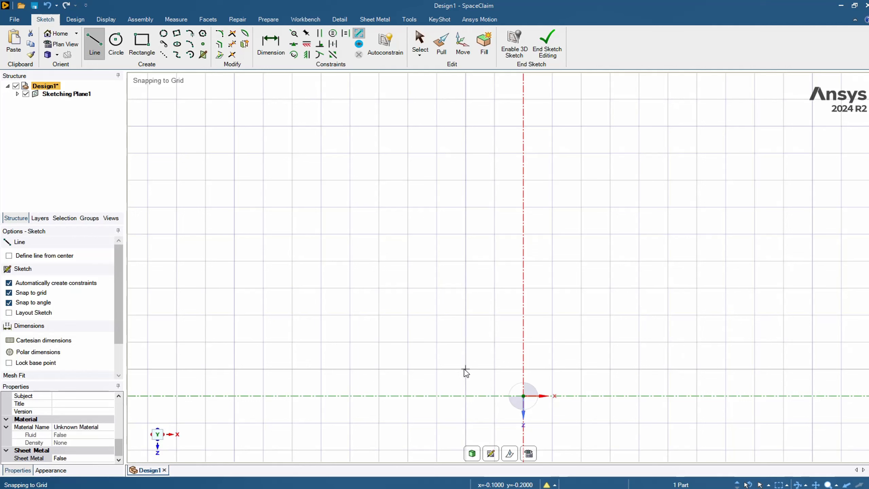
Step: Turn off Snap to grid and sketch two connected lines about 0.32 cm and 0.52 cm long above the origin
{"action": "left_click", "coordinate": [9, 293]}
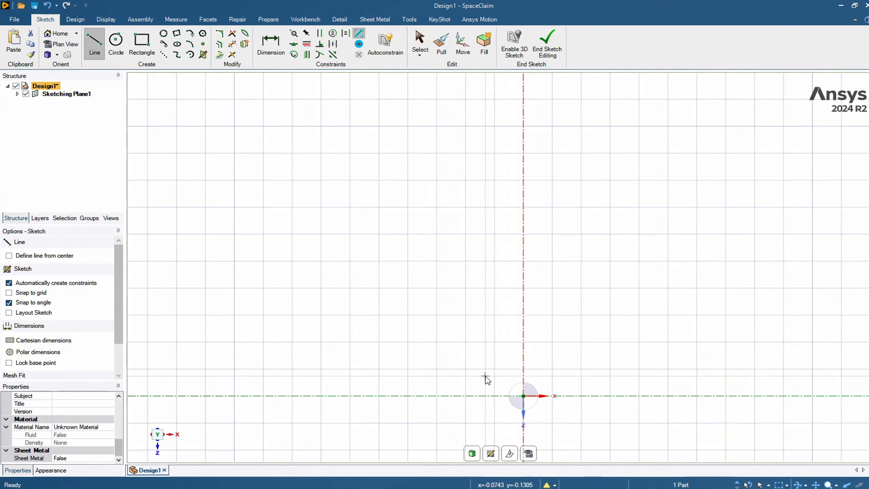
{"action": "left_click", "coordinate": [482, 359]}
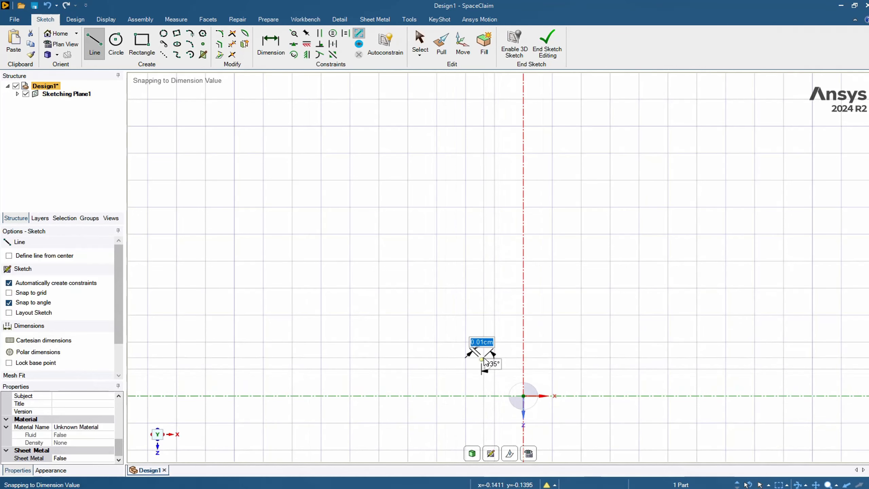
{"action": "left_click", "coordinate": [551, 303]}
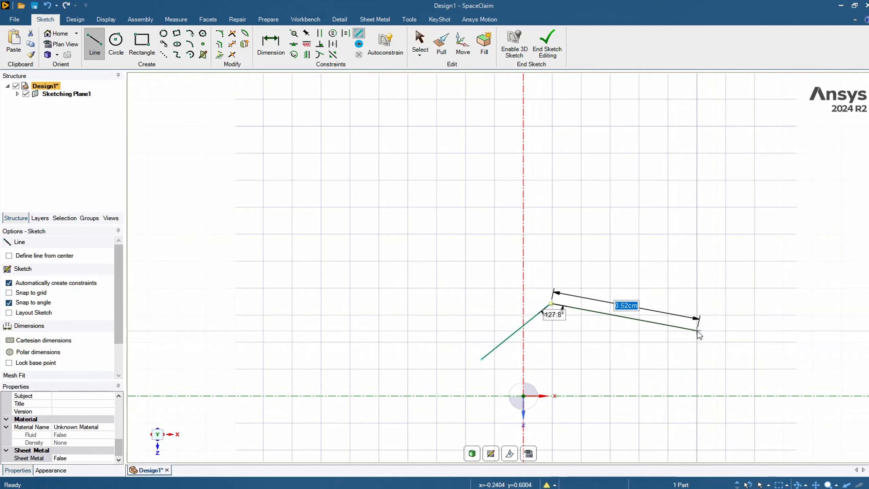
{"action": "left_click", "coordinate": [697, 330]}
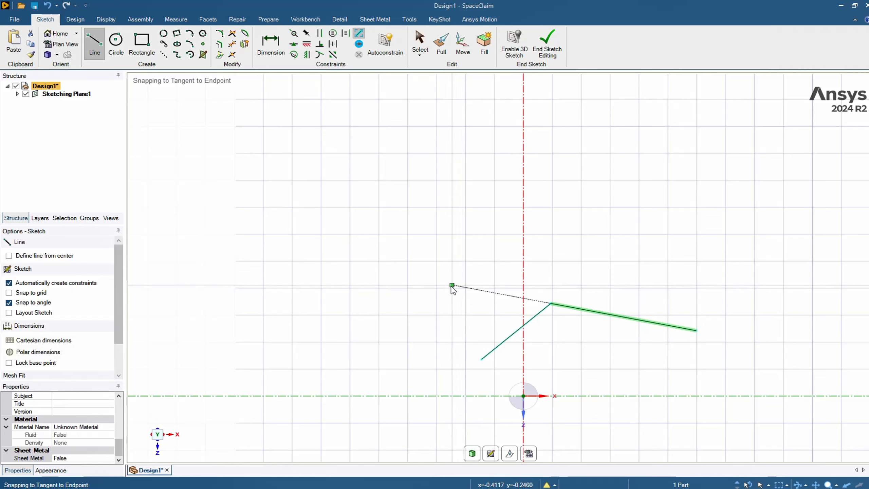
Step: Sketch a short separate diagonal line to the upper left of the two connected lines and end the line chain
{"action": "left_click", "coordinate": [451, 285]}
{"action": "left_click", "coordinate": [479, 262]}
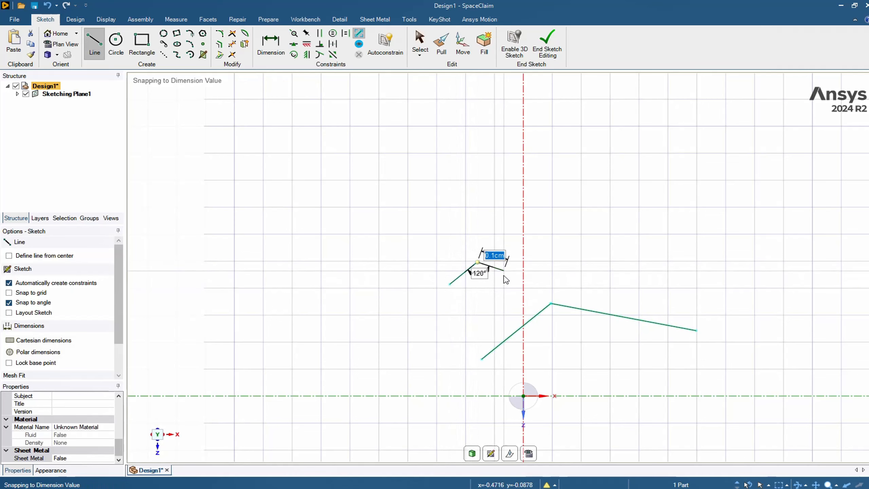
{"action": "key", "text": "Escape"}
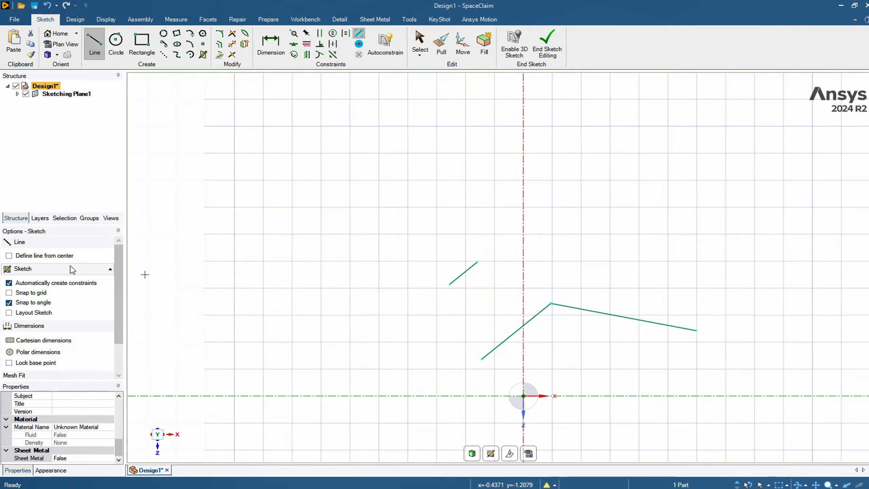
Step: Turn on Snap to grid and try starting lines from grid intersections above the connected lines, abandoning each one
{"action": "left_click", "coordinate": [8, 293]}
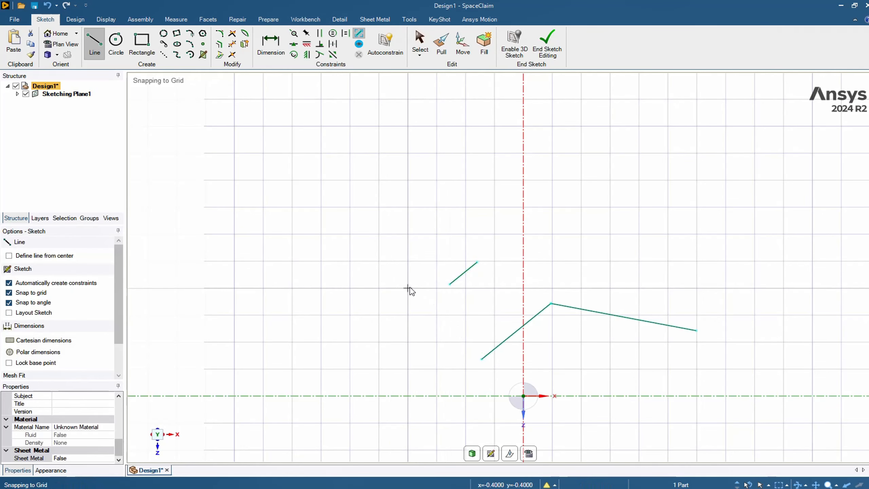
{"action": "scroll", "coordinate": [416, 288], "scroll_direction": "up", "scroll_amount": 2}
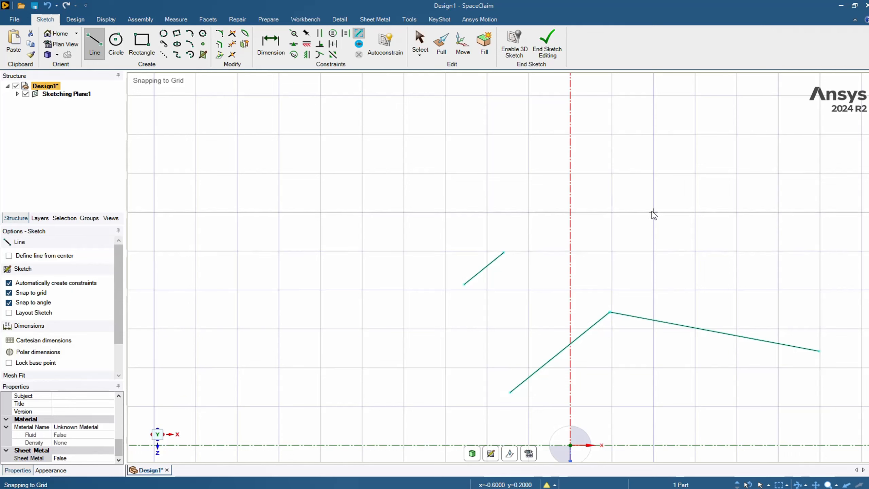
{"action": "left_click", "coordinate": [654, 213]}
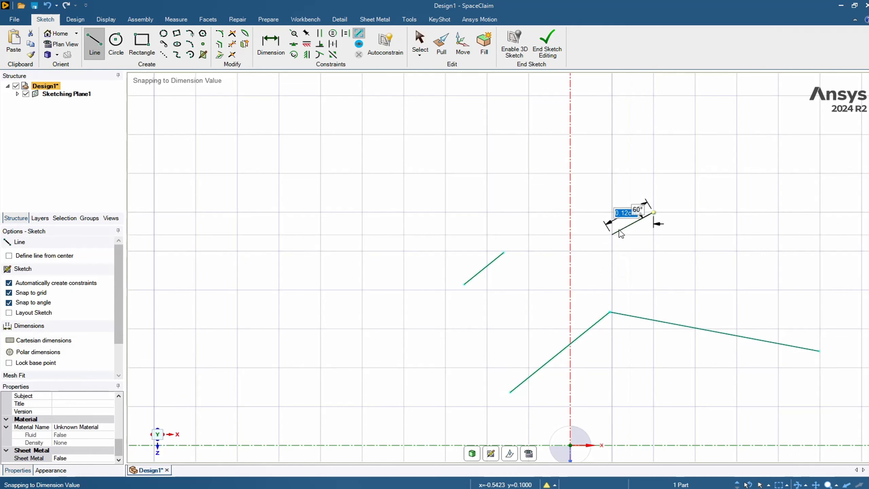
{"action": "key", "text": "Escape"}
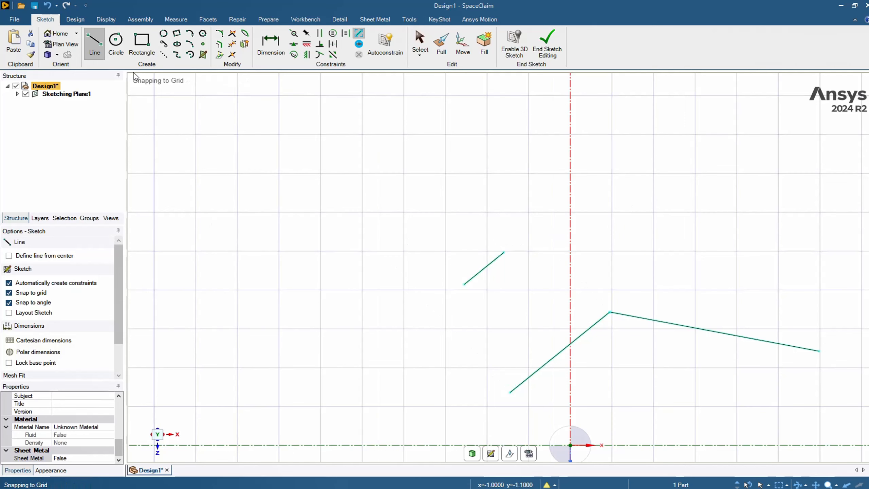
{"action": "left_click", "coordinate": [634, 216]}
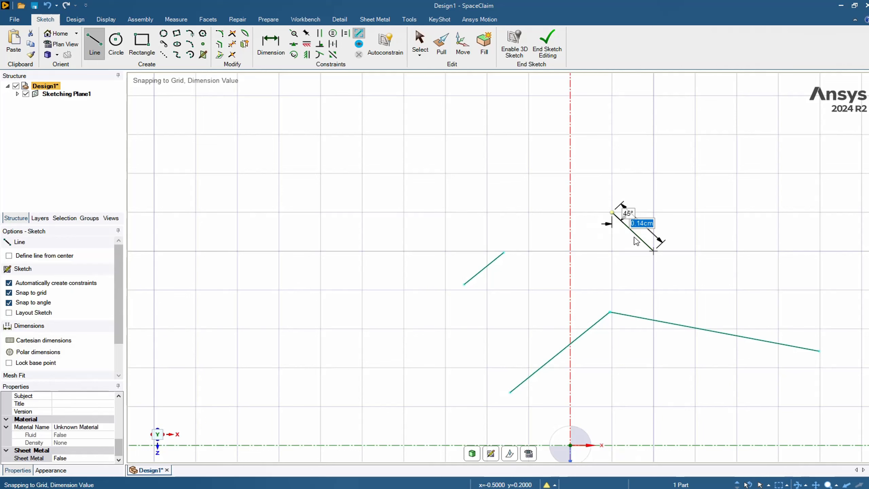
{"action": "key", "text": "Escape"}
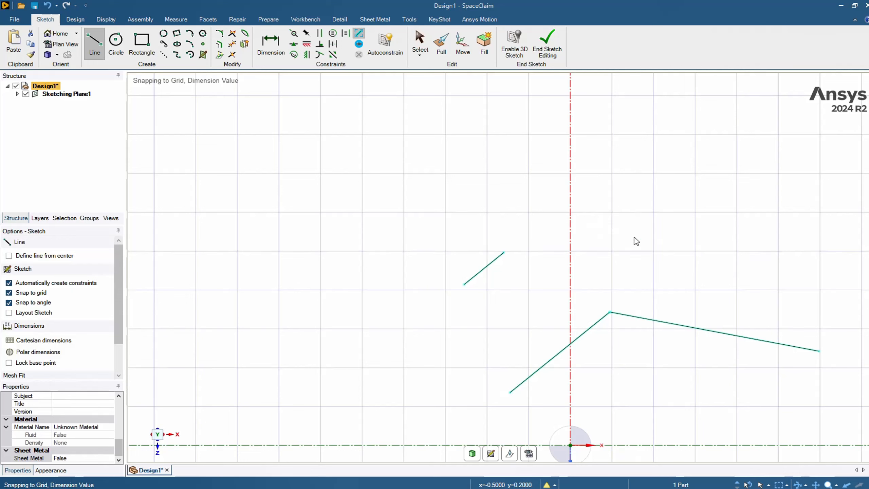
Step: Turn off Snap to grid and try starting a line between grid intersections, abandoning it
{"action": "left_click", "coordinate": [9, 292]}
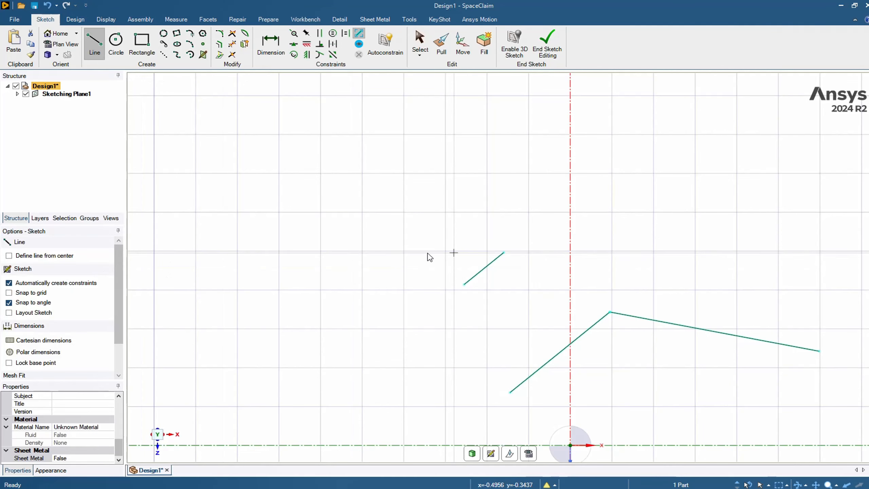
{"action": "left_click", "coordinate": [673, 212]}
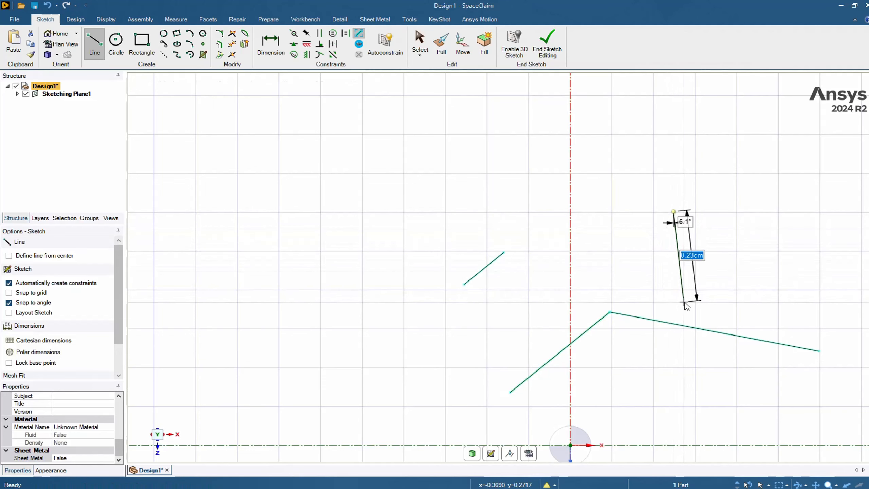
{"action": "key", "text": "Escape"}
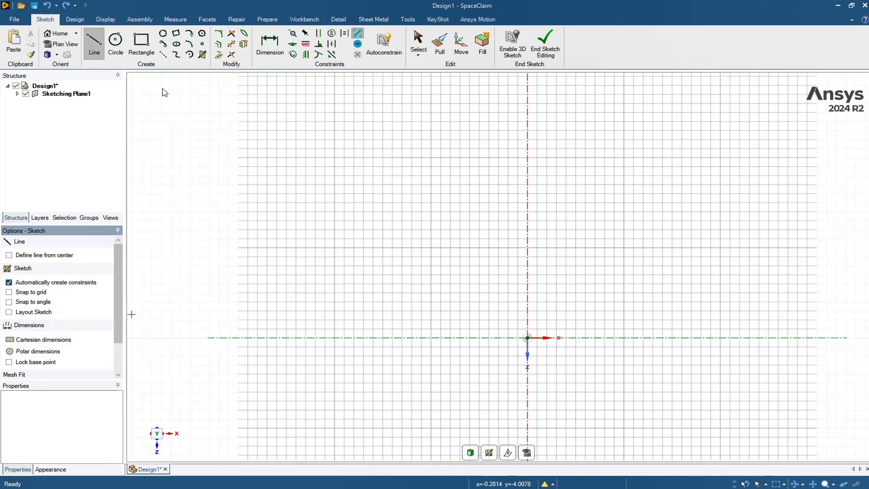
Step: Start a line at the sketch origin and toggle Snap to angle to compare how the line's angle behaves
{"action": "left_click", "coordinate": [528, 338]}
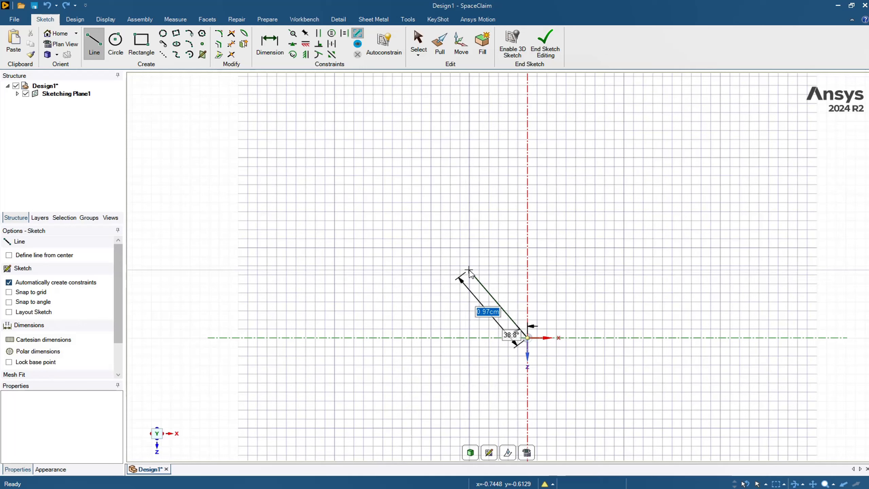
{"action": "left_click", "coordinate": [9, 304]}
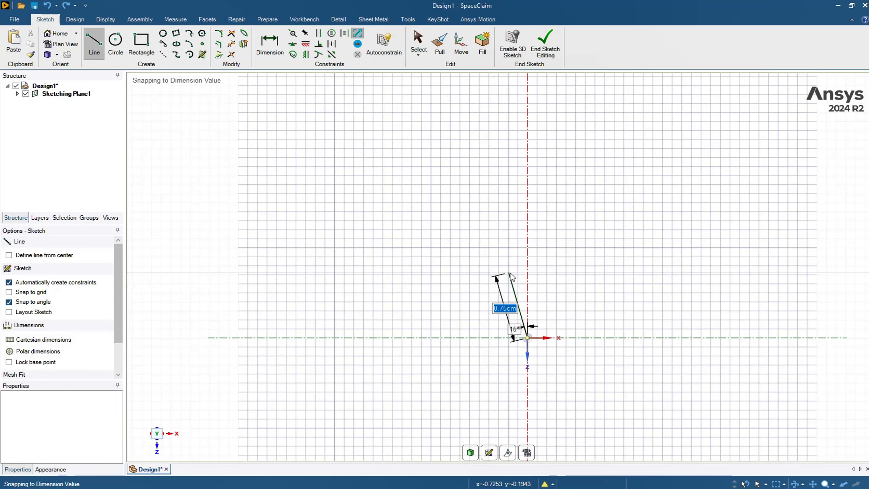
{"action": "left_click", "coordinate": [8, 302]}
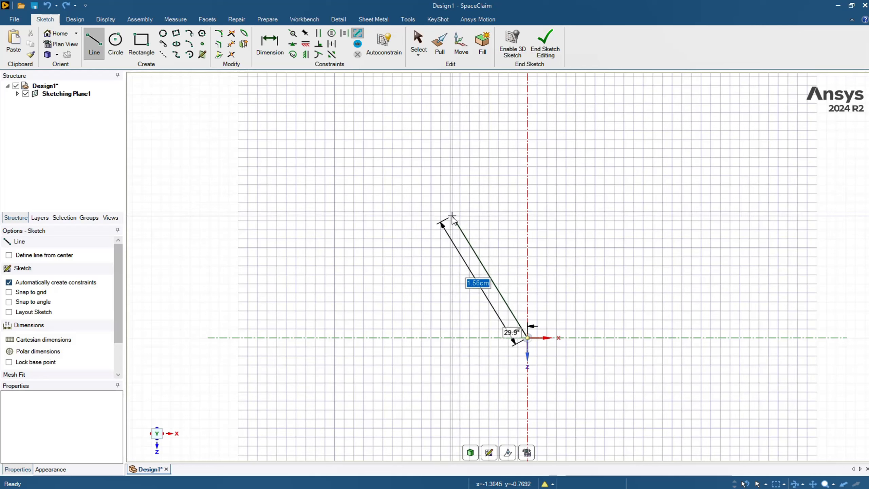
{"action": "left_click", "coordinate": [9, 301]}
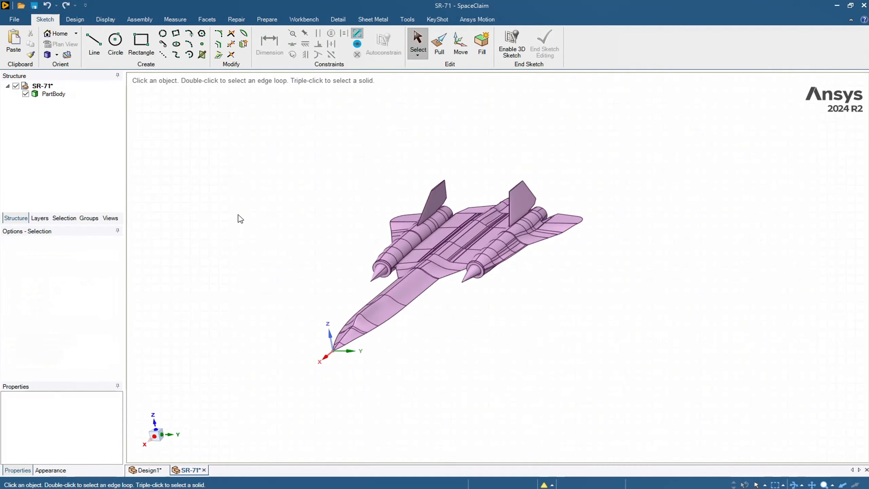
Step: Set the SR-71 model's graphics style to Wireframe and rotate the aircraft slightly
{"action": "left_click", "coordinate": [105, 20]}
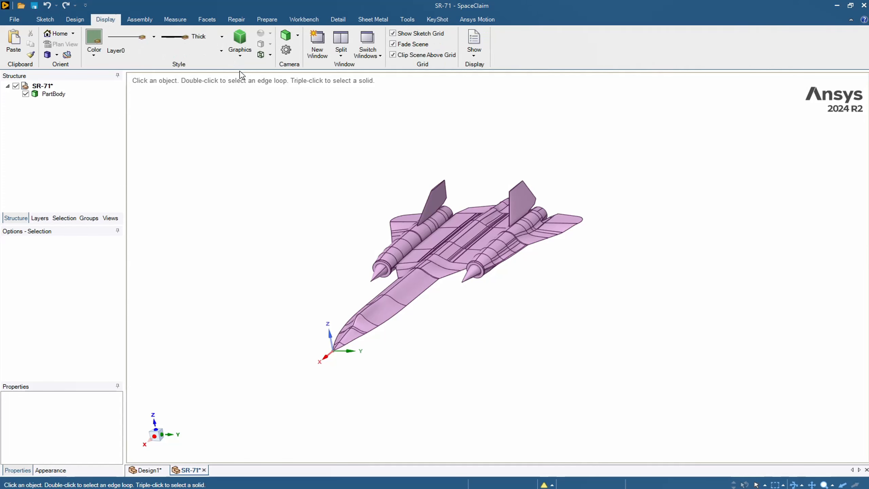
{"action": "left_click", "coordinate": [240, 55]}
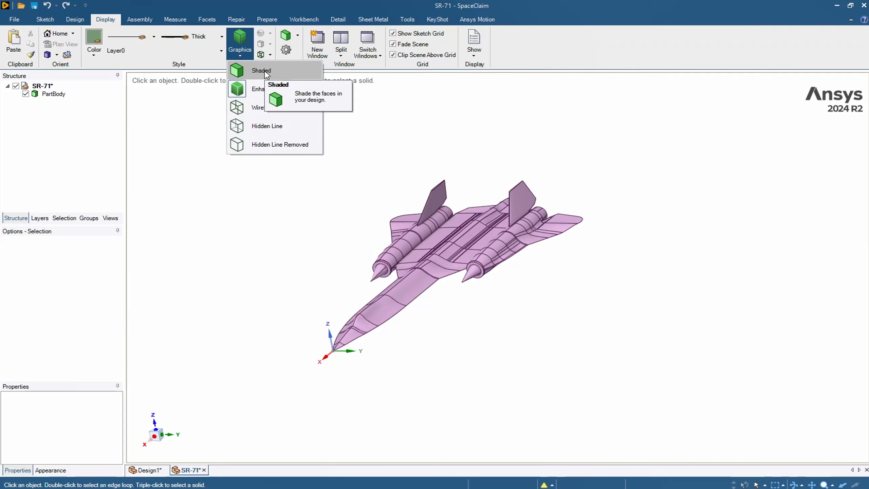
{"action": "left_click", "coordinate": [275, 115]}
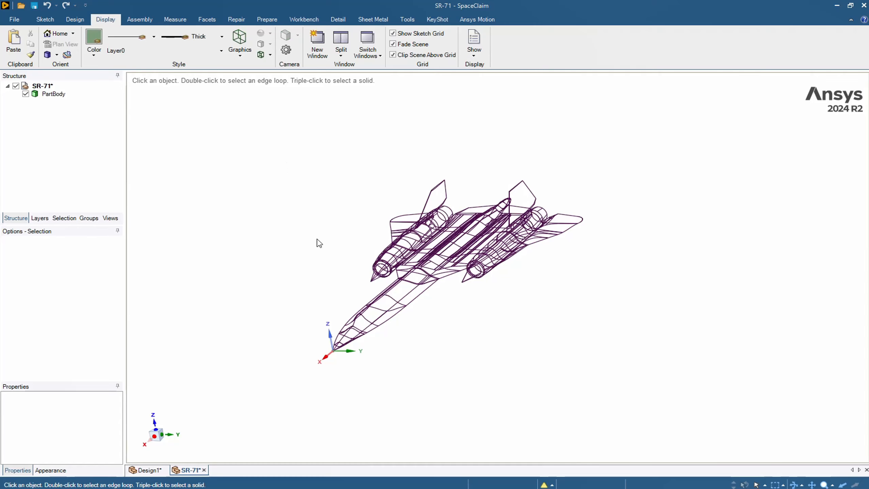
{"action": "mouse_move", "coordinate": [302, 243]}
{"action": "middle_mouse_down"}
{"action": "mouse_move", "coordinate": [295, 188]}
{"action": "mouse_move", "coordinate": [305, 235]}
{"action": "mouse_move", "coordinate": [338, 260]}
{"action": "mouse_move", "coordinate": [304, 237]}
{"action": "middle_mouse_up"}
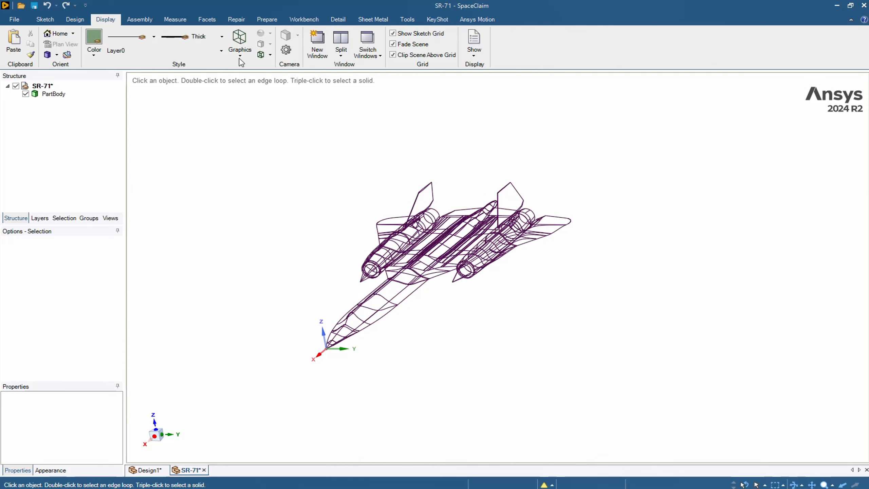
Step: Set the aircraft's graphics style to Enhanced Shaded, rotate the model slightly, and switch the style to Shaded for comparison
{"action": "left_click", "coordinate": [240, 48]}
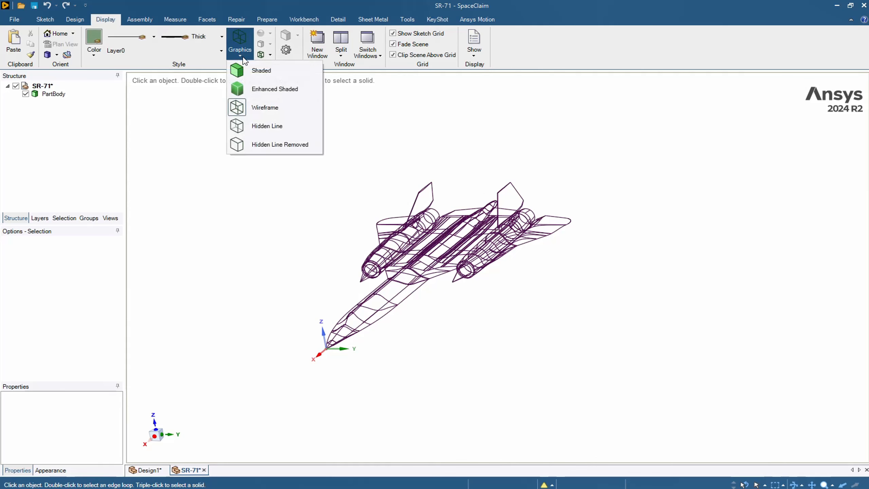
{"action": "left_click", "coordinate": [268, 90]}
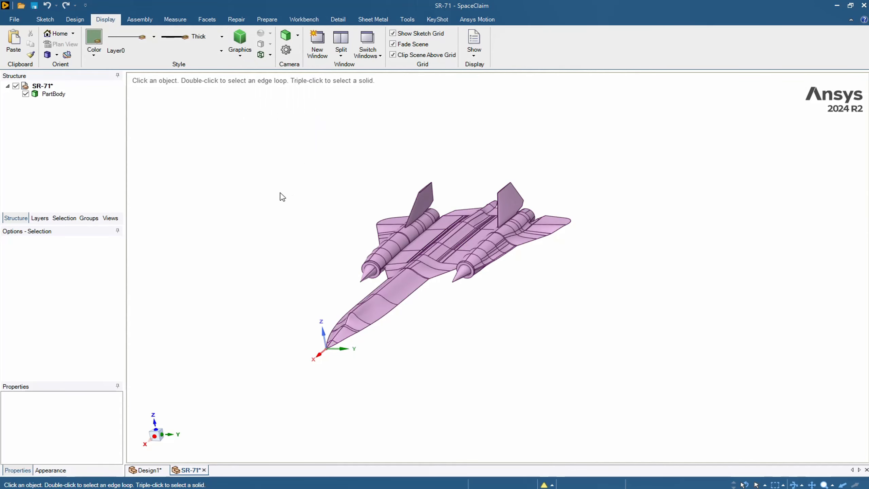
{"action": "mouse_move", "coordinate": [305, 206]}
{"action": "middle_mouse_down"}
{"action": "mouse_move", "coordinate": [314, 219]}
{"action": "mouse_move", "coordinate": [277, 194]}
{"action": "mouse_move", "coordinate": [293, 225]}
{"action": "mouse_move", "coordinate": [290, 213]}
{"action": "middle_mouse_up"}
{"action": "left_click", "coordinate": [242, 61]}
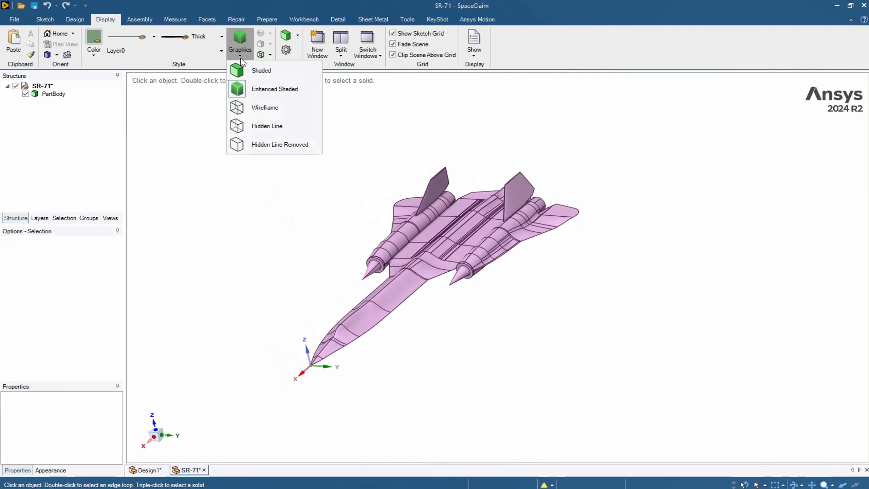
{"action": "left_click", "coordinate": [250, 70]}
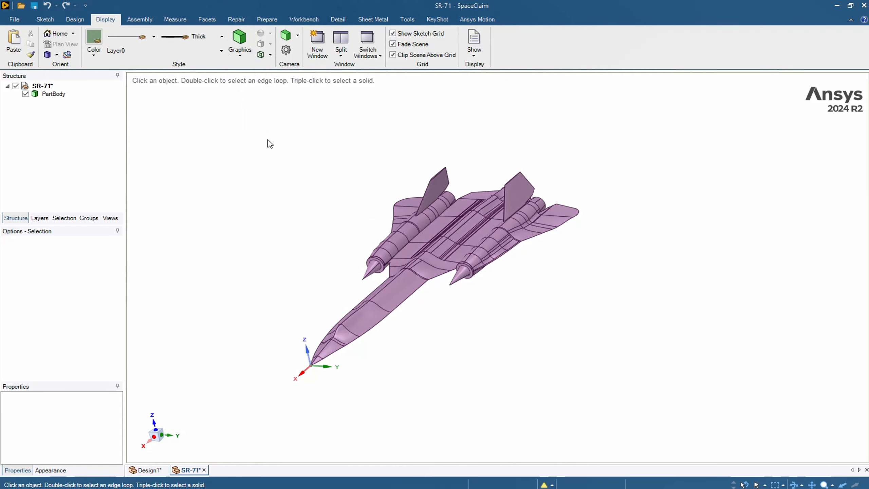
Step: Set the graphics style to Hidden Line and examine the gray hidden edges around the engines and fuselage at close range
{"action": "left_click", "coordinate": [243, 62]}
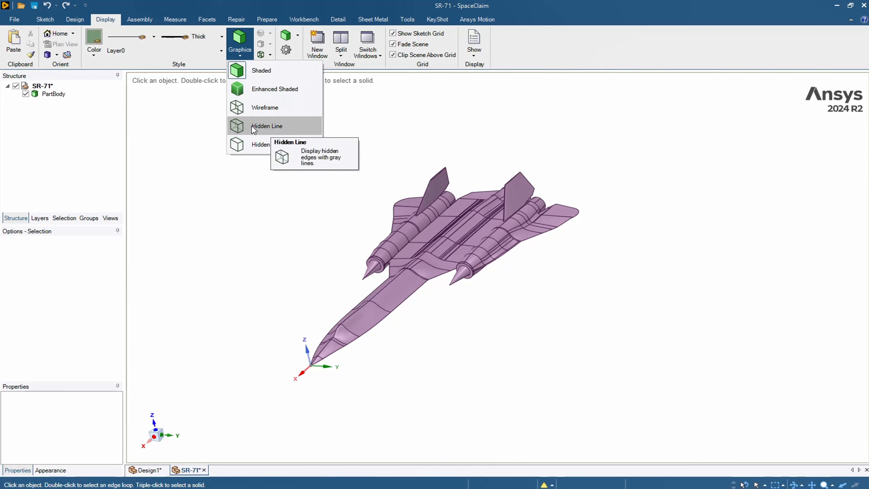
{"action": "left_click", "coordinate": [267, 126]}
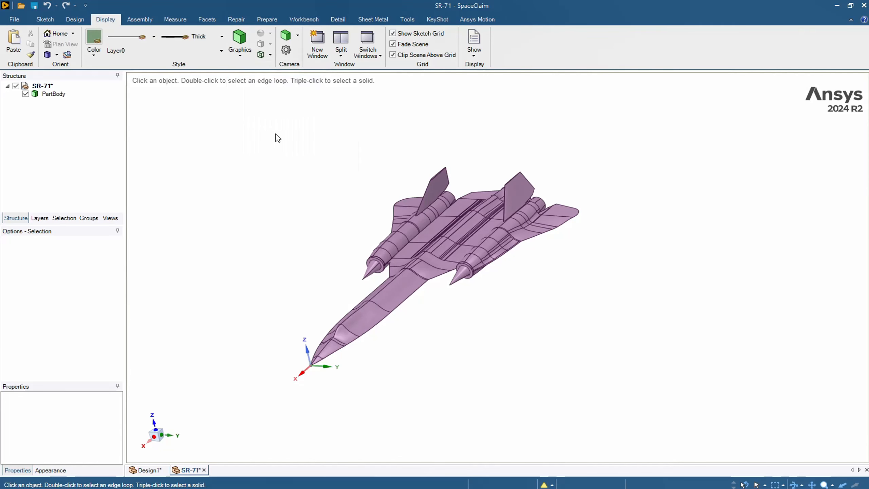
{"action": "mouse_move", "coordinate": [287, 171]}
{"action": "middle_mouse_down"}
{"action": "mouse_move", "coordinate": [293, 185]}
{"action": "mouse_move", "coordinate": [327, 191]}
{"action": "mouse_move", "coordinate": [299, 193]}
{"action": "mouse_move", "coordinate": [299, 174]}
{"action": "mouse_move", "coordinate": [311, 179]}
{"action": "mouse_move", "coordinate": [310, 197]}
{"action": "middle_mouse_up"}
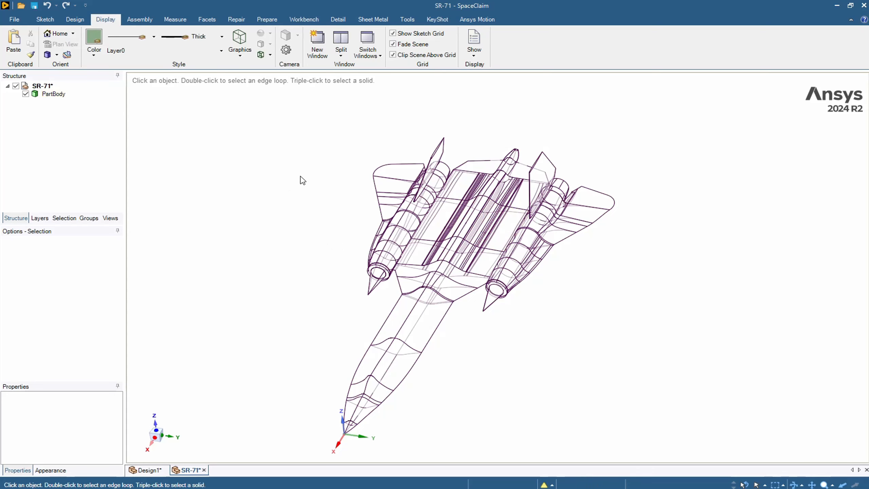
{"action": "scroll", "coordinate": [298, 179], "scroll_direction": "up", "scroll_amount": 2}
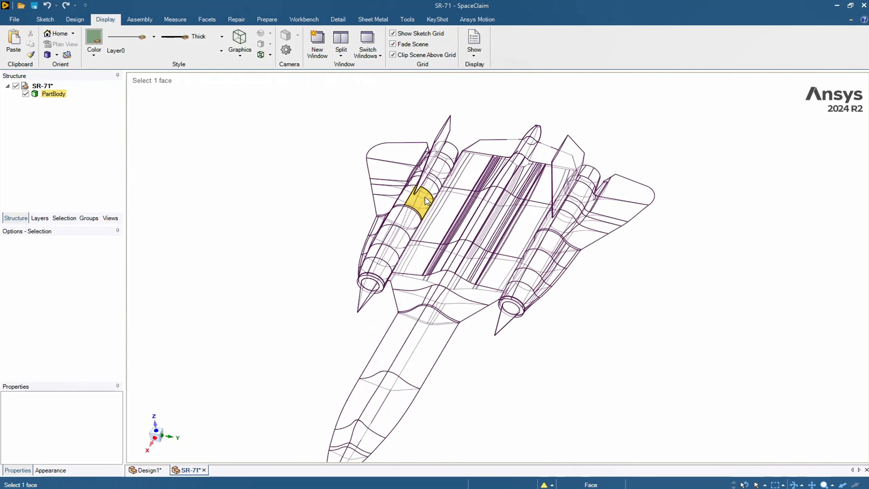
{"action": "scroll", "coordinate": [427, 201], "scroll_direction": "up", "scroll_amount": 5}
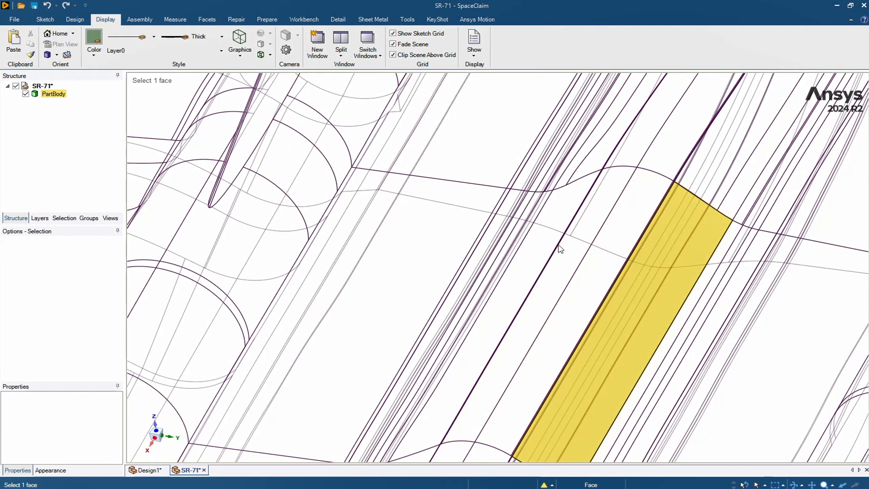
{"action": "scroll", "coordinate": [560, 249], "scroll_direction": "down", "scroll_amount": 5}
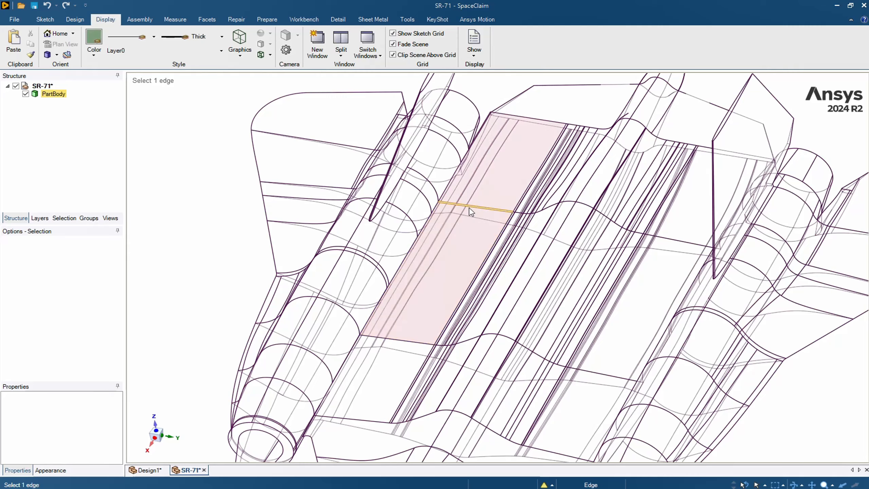
{"action": "scroll", "coordinate": [474, 213], "scroll_direction": "down", "scroll_amount": 3}
{"action": "scroll", "coordinate": [474, 213], "scroll_direction": "down", "scroll_amount": 4}
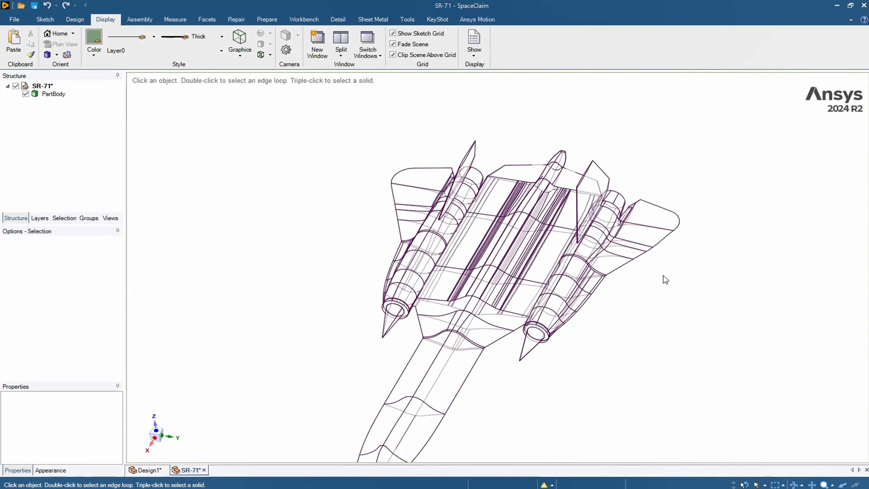
{"action": "scroll", "coordinate": [513, 219], "scroll_direction": "up", "scroll_amount": 8}
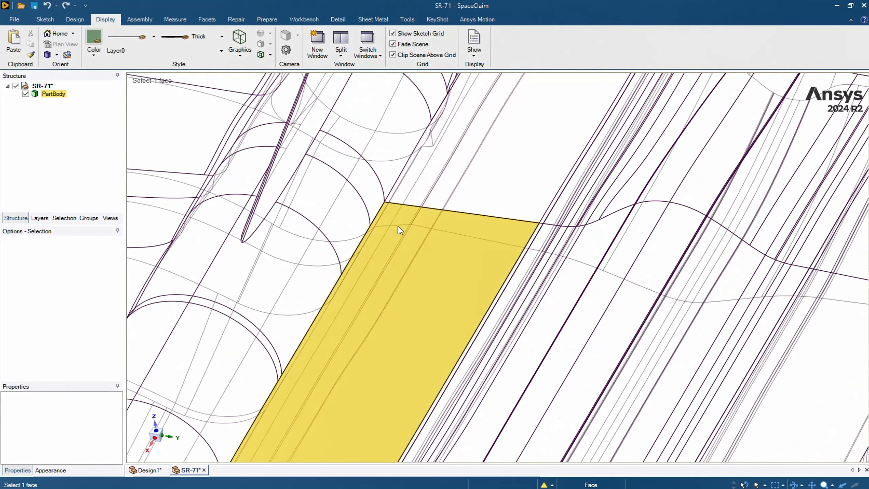
{"action": "scroll", "coordinate": [508, 246], "scroll_direction": "down", "scroll_amount": 10}
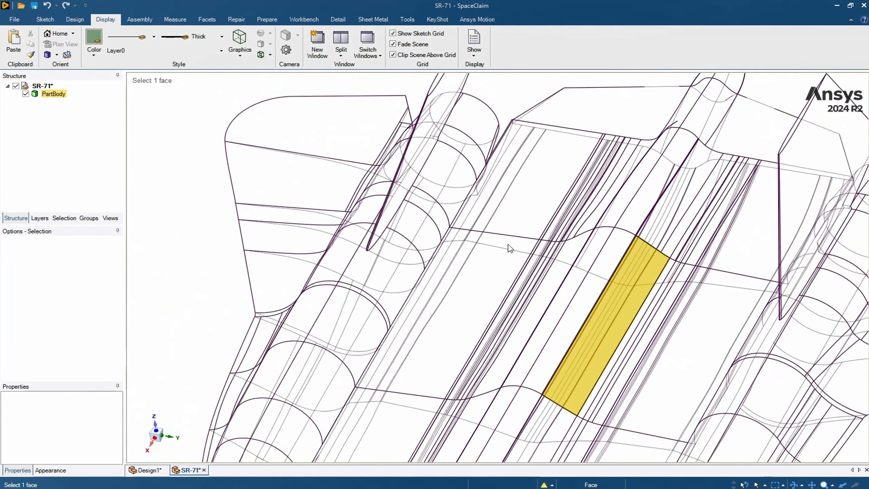
Step: Set the graphics style to Hidden Line Removed, inspect the visible edges, and return to Hidden Line to compare
{"action": "left_click", "coordinate": [242, 56]}
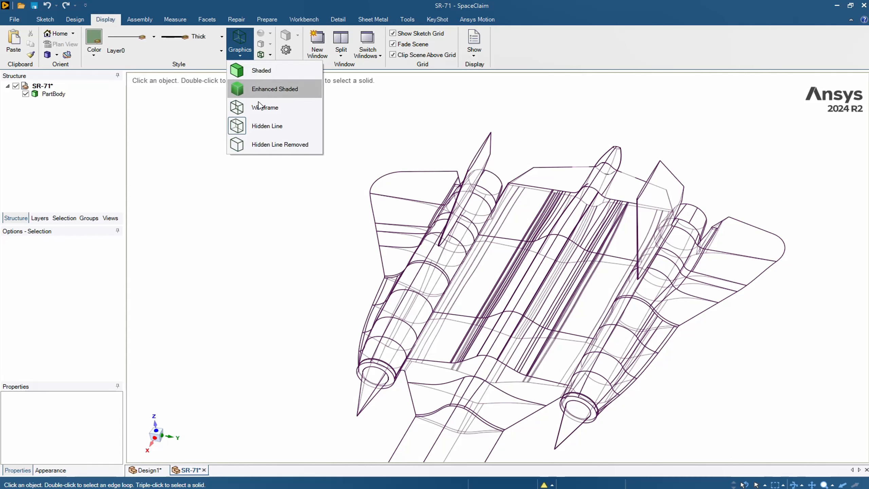
{"action": "left_click", "coordinate": [291, 149]}
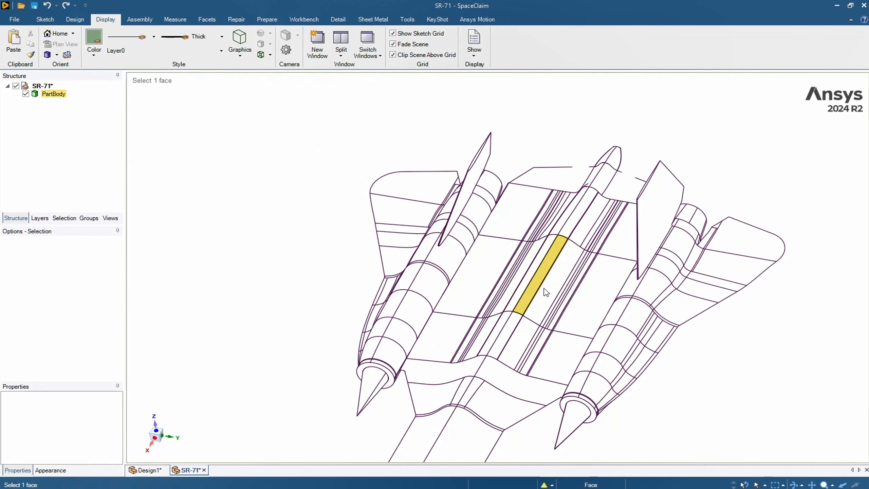
{"action": "scroll", "coordinate": [544, 290], "scroll_direction": "up", "scroll_amount": 3}
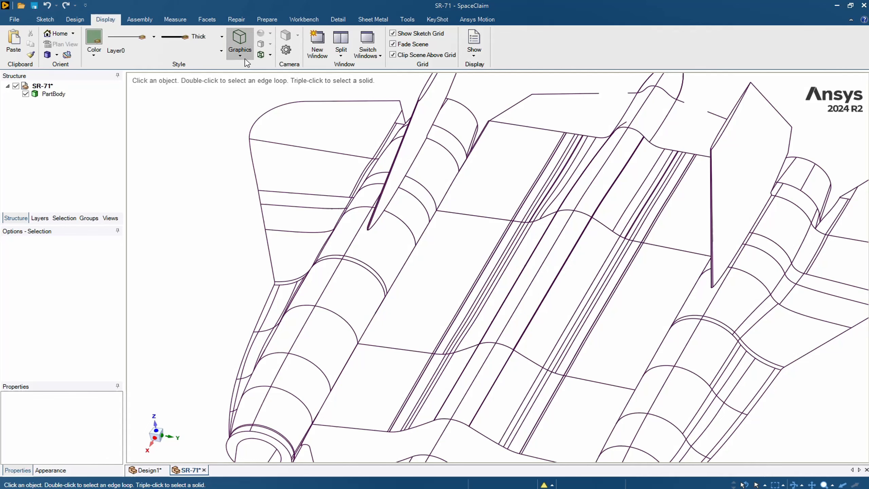
{"action": "left_click", "coordinate": [247, 62]}
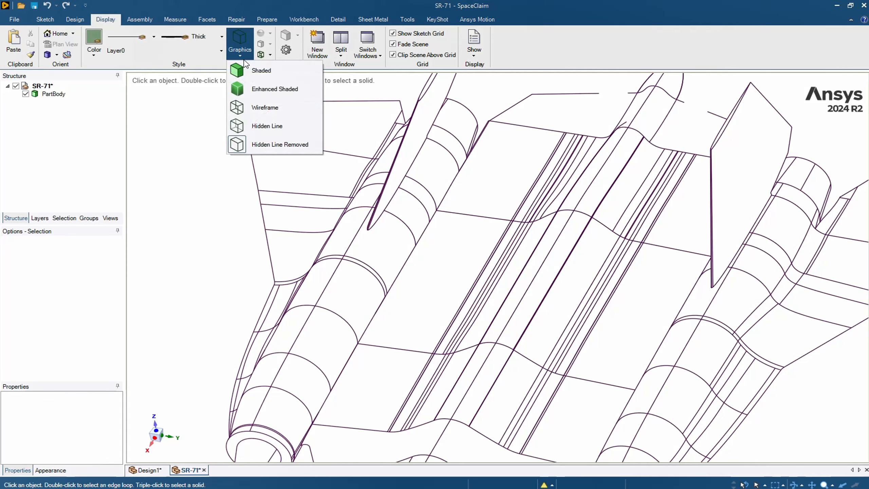
{"action": "left_click", "coordinate": [273, 130]}
Step: Set the graphics style to Enhanced Shaded and show the whole aircraft
{"action": "left_click", "coordinate": [245, 57]}
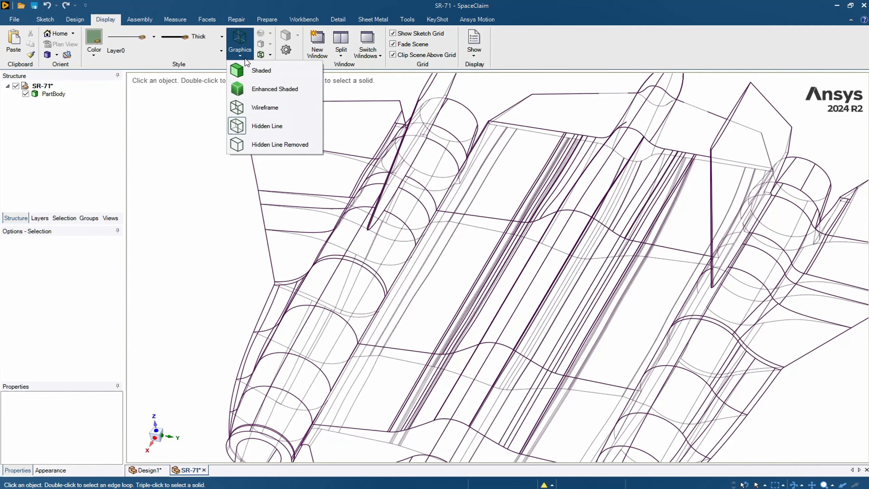
{"action": "left_click", "coordinate": [267, 90]}
{"action": "scroll", "coordinate": [476, 227], "scroll_direction": "down", "scroll_amount": 7}
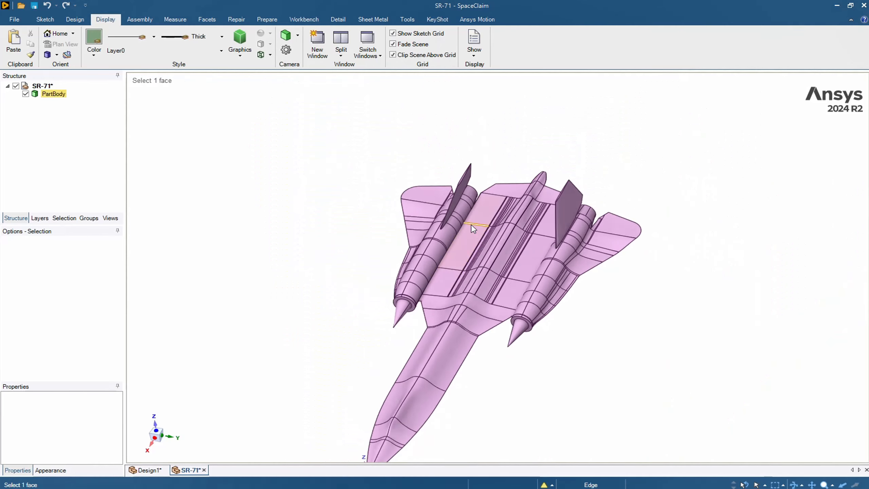
{"action": "left_click", "coordinate": [525, 330]}
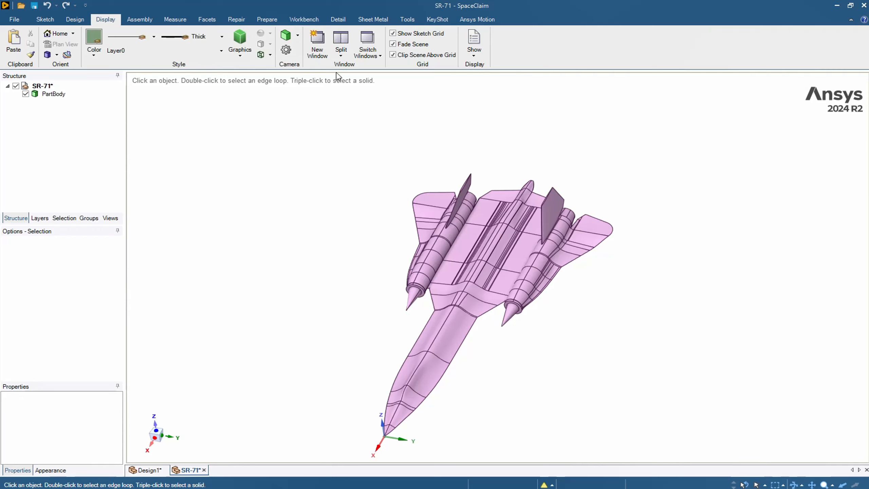
Step: Split the design window into two vertical viewports and rotate the aircraft in the side-view viewport to see it from above
{"action": "left_click", "coordinate": [341, 54]}
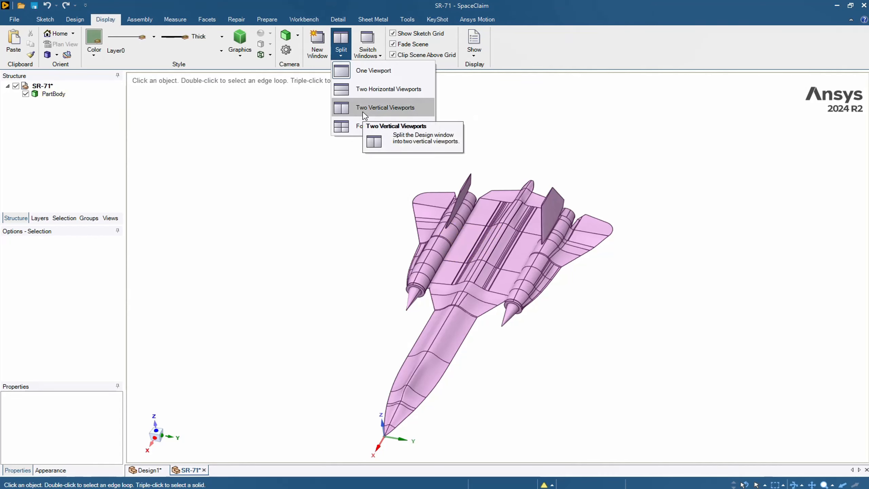
{"action": "left_click", "coordinate": [400, 112]}
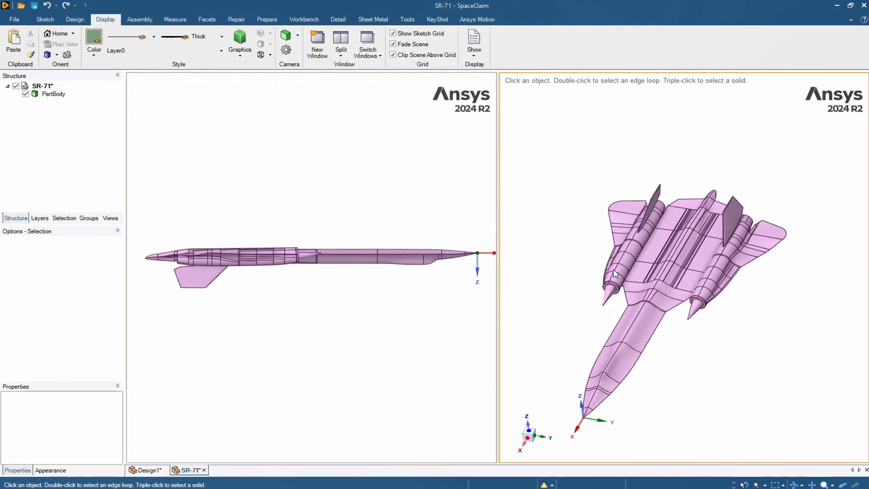
{"action": "scroll", "coordinate": [250, 244], "scroll_direction": "down", "scroll_amount": 1}
{"action": "middle_click_drag", "start_coordinate": [257, 281], "coordinate": [84, 172]}
{"action": "middle_click_drag", "start_coordinate": [238, 197], "coordinate": [359, 137]}
{"action": "scroll", "coordinate": [359, 137], "scroll_direction": "down", "scroll_amount": 2}
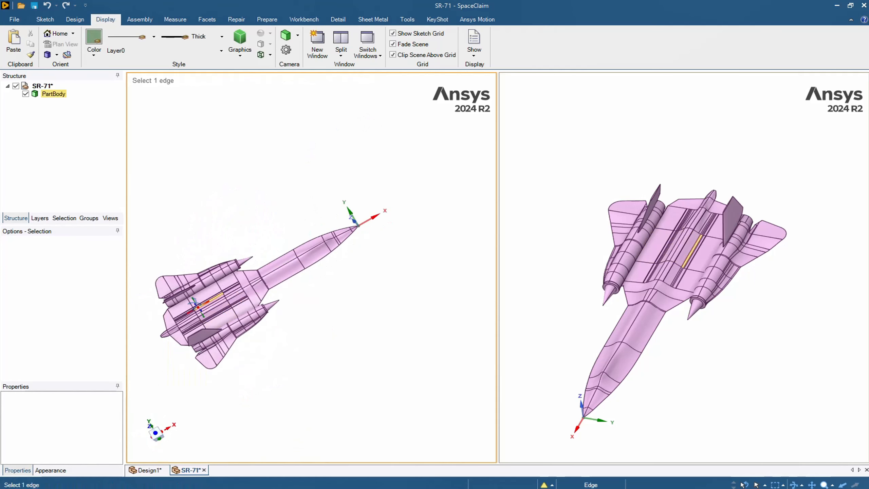
{"action": "middle_click_drag", "start_coordinate": [198, 307], "coordinate": [210, 256]}
{"action": "scroll", "coordinate": [231, 260], "scroll_direction": "up", "scroll_amount": 3}
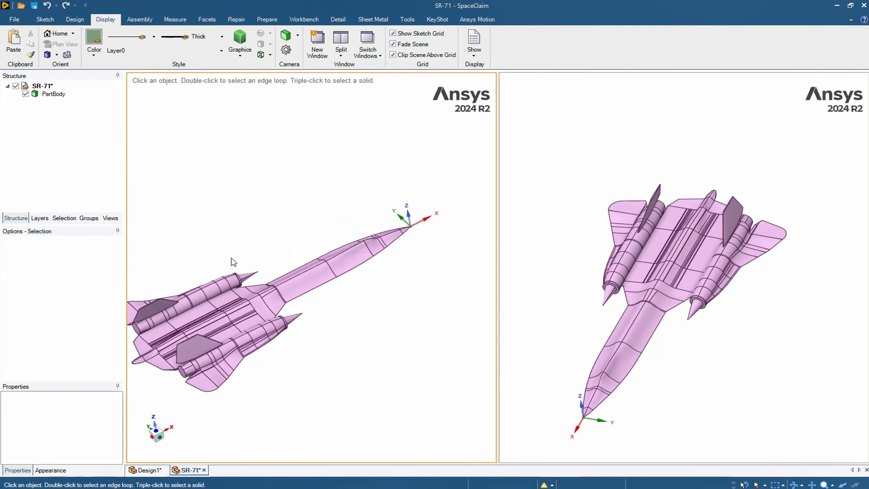
Step: Rotate the aircraft independently in the other viewport, viewing its underside, and restore that viewport to the home view
{"action": "middle_click_drag", "start_coordinate": [555, 311], "coordinate": [557, 180]}
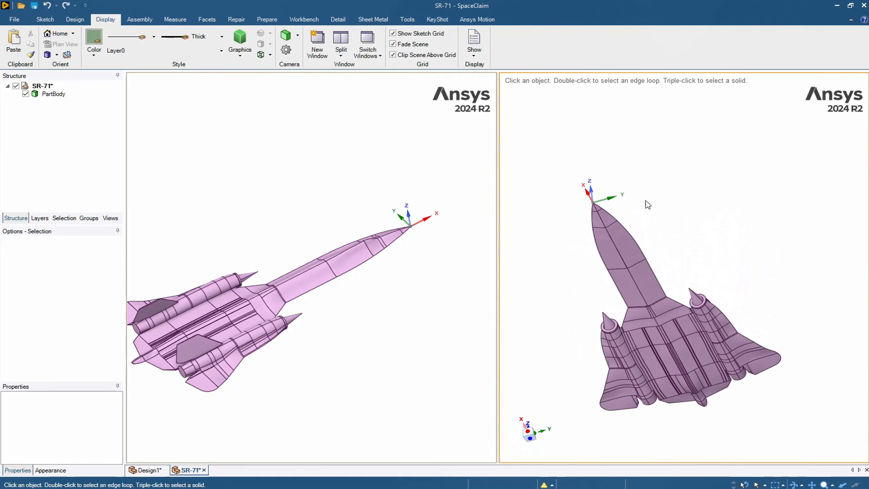
{"action": "middle_click_drag", "start_coordinate": [646, 290], "coordinate": [609, 300]}
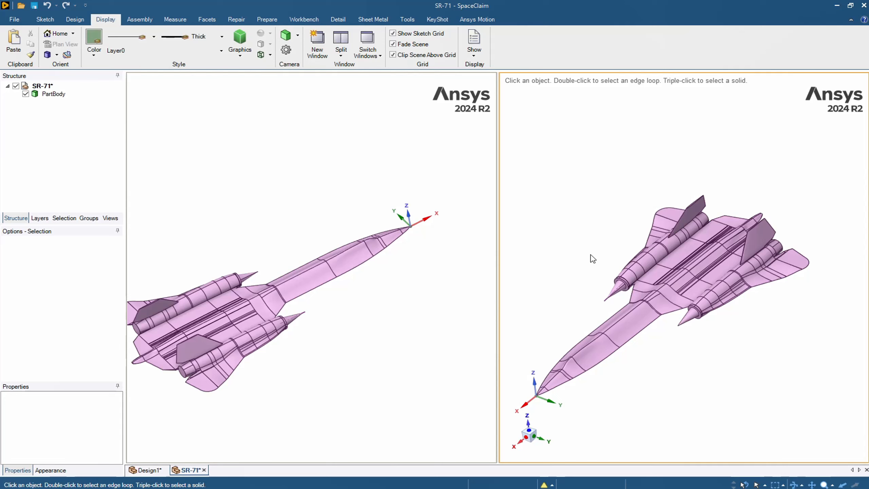
{"action": "key", "text": "ctrl"}
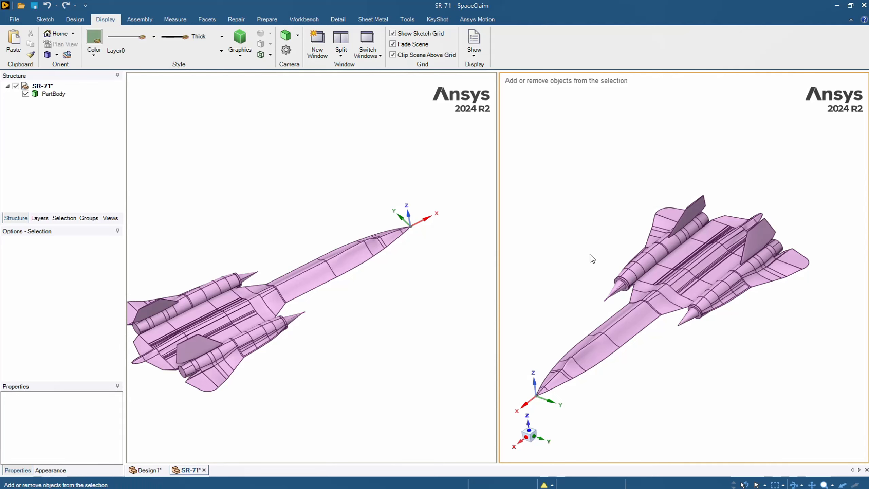
{"action": "key", "text": "ctrl+h"}
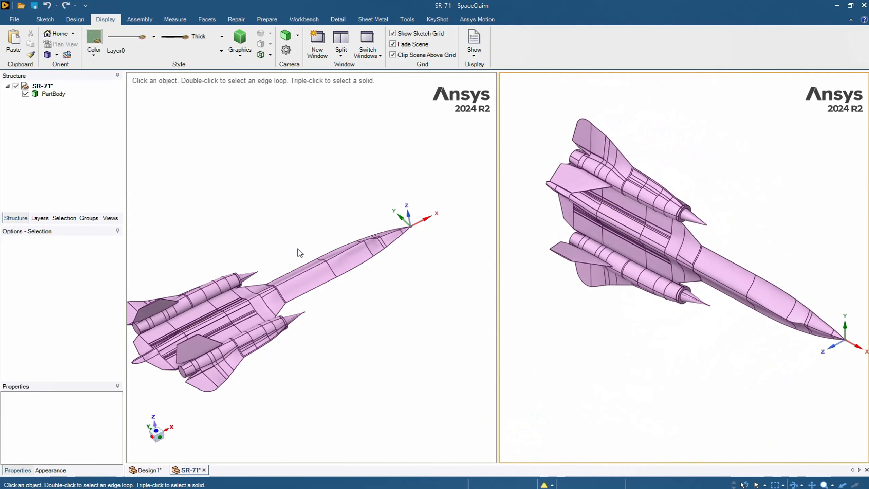
Step: Activate the viewport that is not in home view and step its aircraft through standard orthogonal orientations to a rear view
{"action": "left_click", "coordinate": [238, 233]}
{"action": "key", "text": "ctrl"}
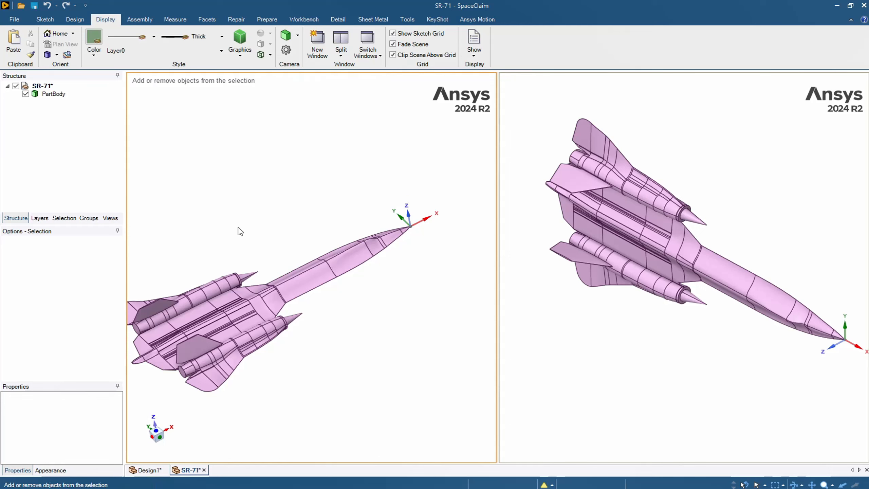
{"action": "key", "text": "ctrl+Down"}
{"action": "key", "text": "ctrl+Down"}
{"action": "key", "text": "ctrl+Down"}
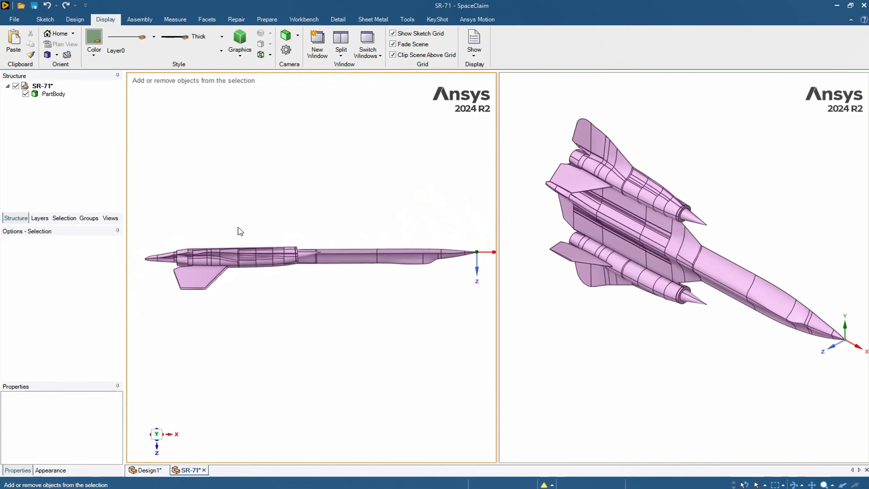
{"action": "key", "text": "ctrl+Down"}
{"action": "key", "text": "ctrl+Down"}
{"action": "key", "text": "ctrl+Right"}
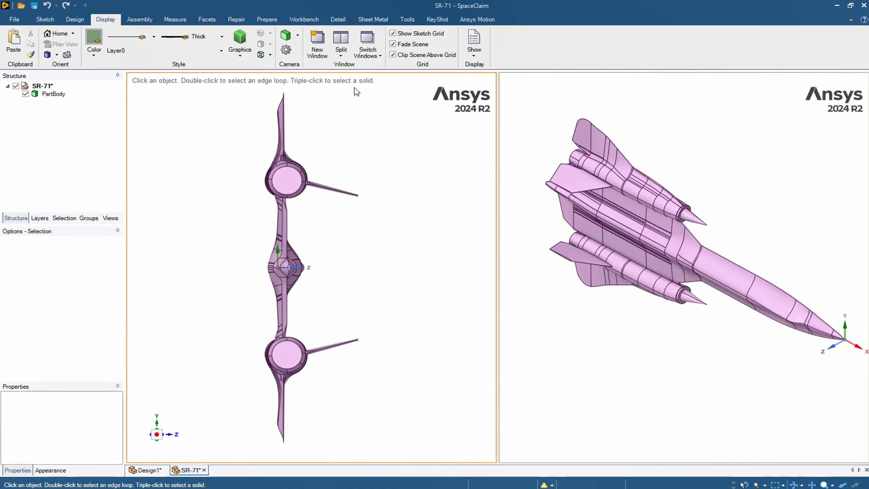
Step: Change the window split to Two Horizontal Viewports for comparison, and switch to the Four Viewports layout
{"action": "left_click", "coordinate": [346, 57]}
{"action": "left_click", "coordinate": [376, 89]}
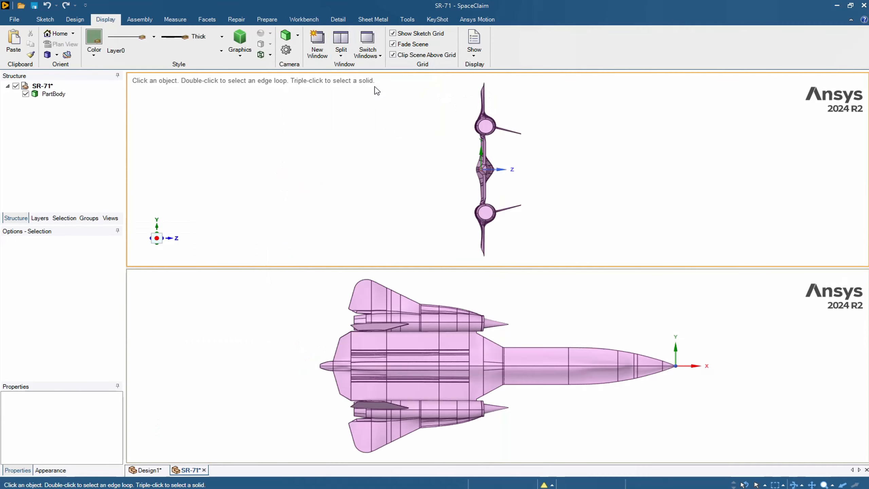
{"action": "left_click", "coordinate": [348, 57]}
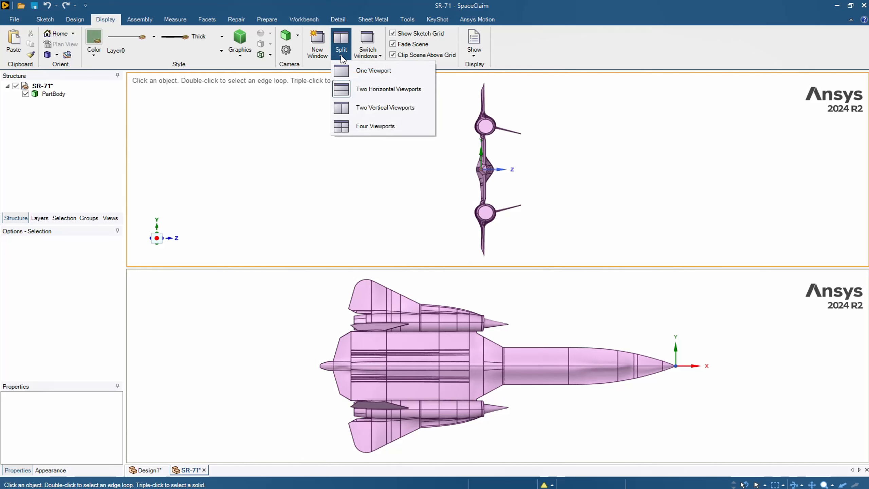
{"action": "left_click", "coordinate": [370, 125]}
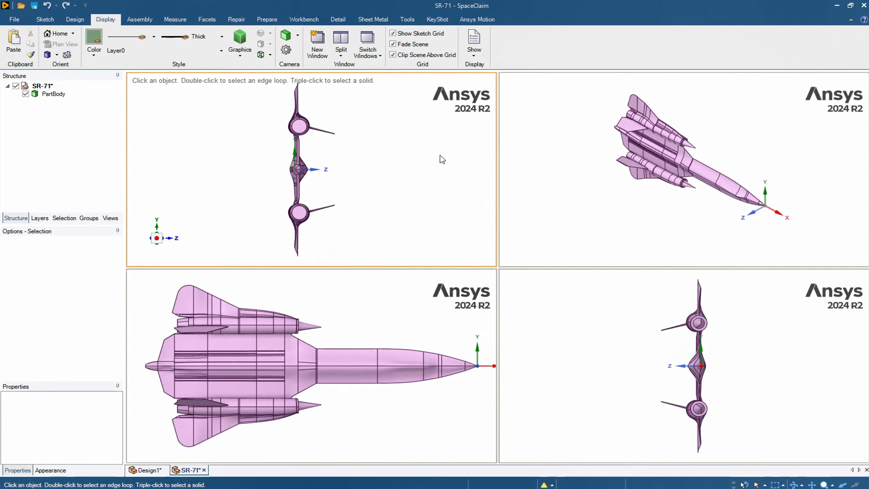
{"action": "left_click", "coordinate": [341, 56]}
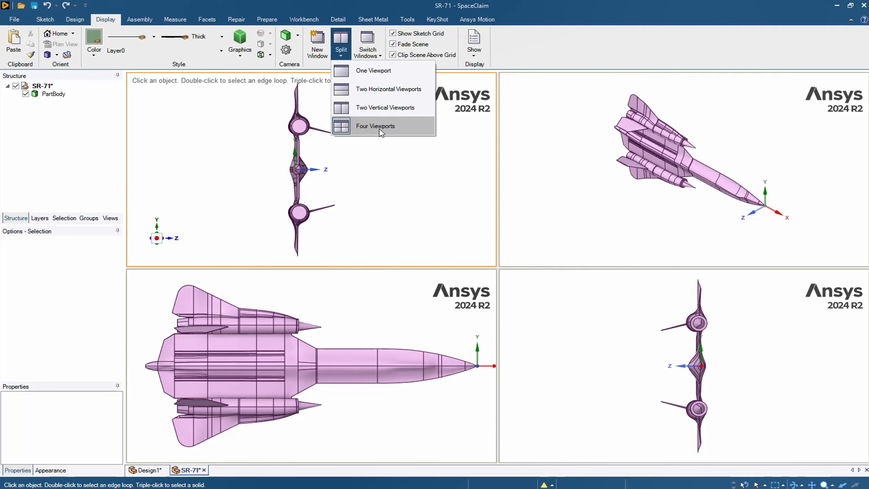
{"action": "left_click", "coordinate": [459, 182]}
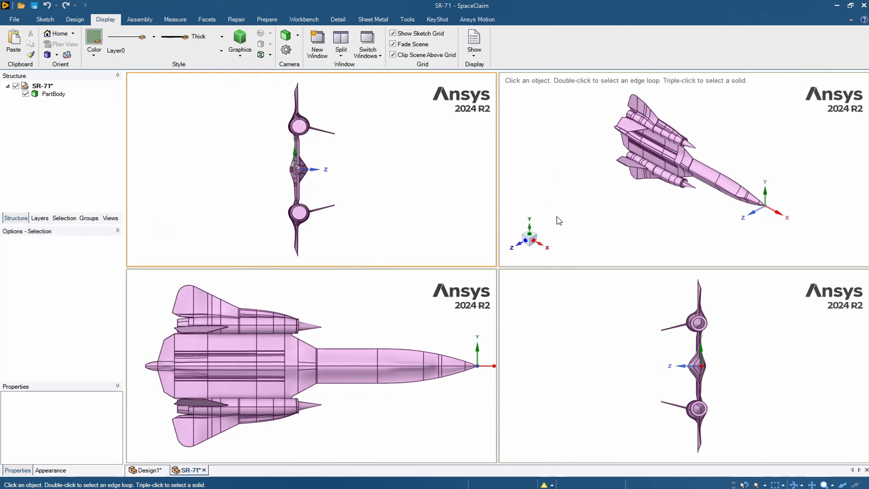